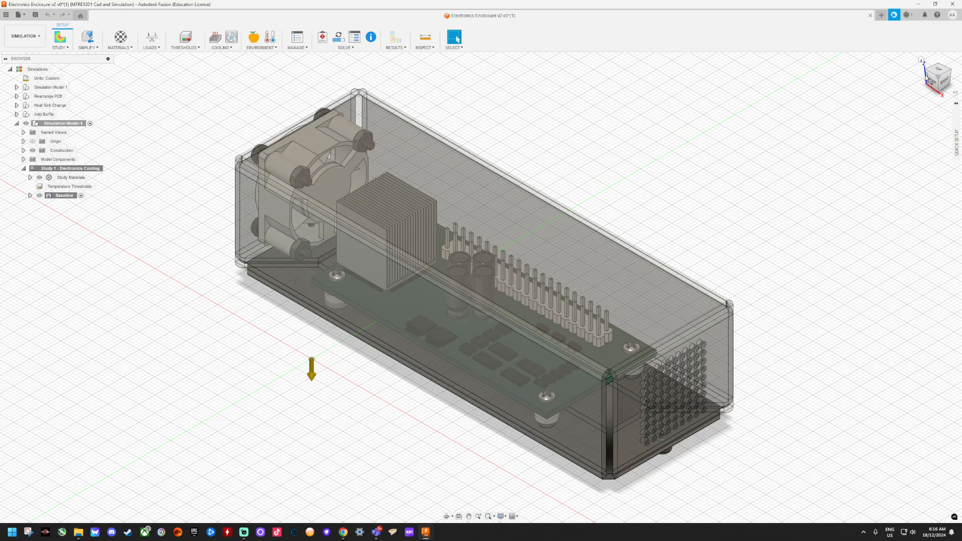
mouse_move(926, 78)
left_mouse_down()
mouse_move(961, 69)
mouse_move(947, 60)
mouse_move(931, 79)
left_mouse_up()
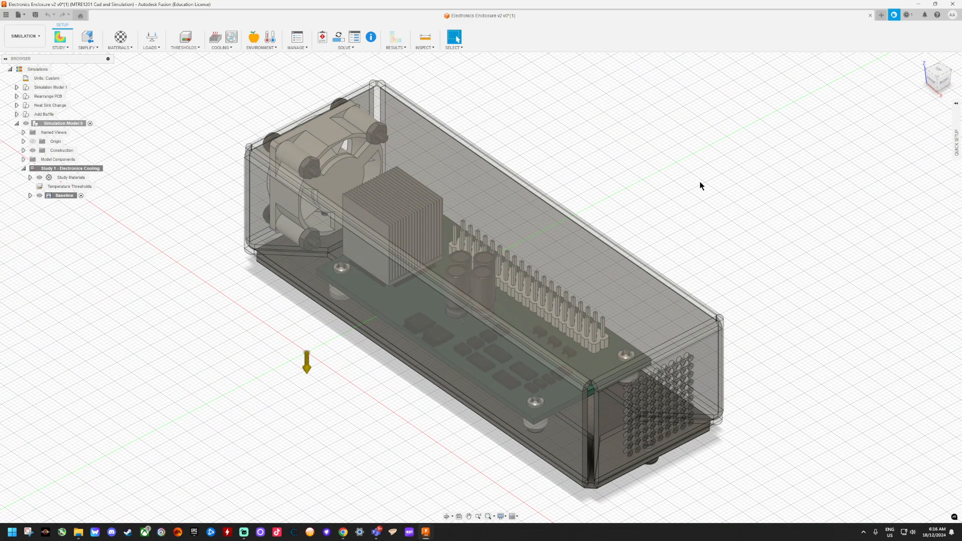
scroll(680, 406, "up", 10)
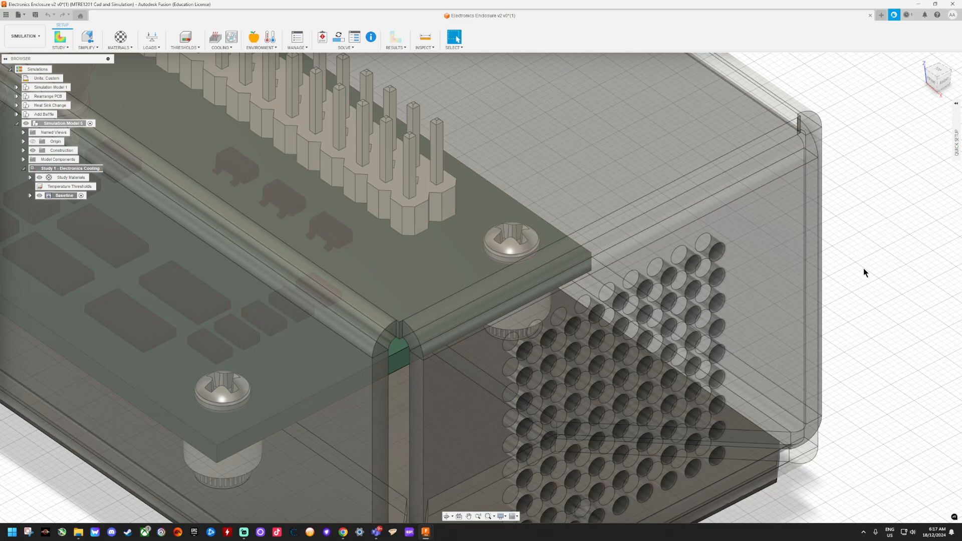
scroll(870, 261, "down", 6)
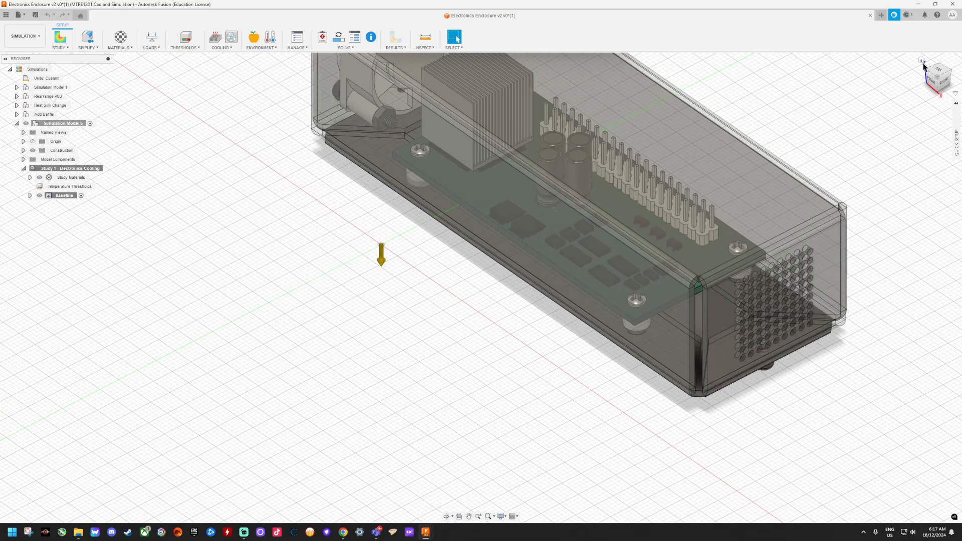
left_click(922, 59)
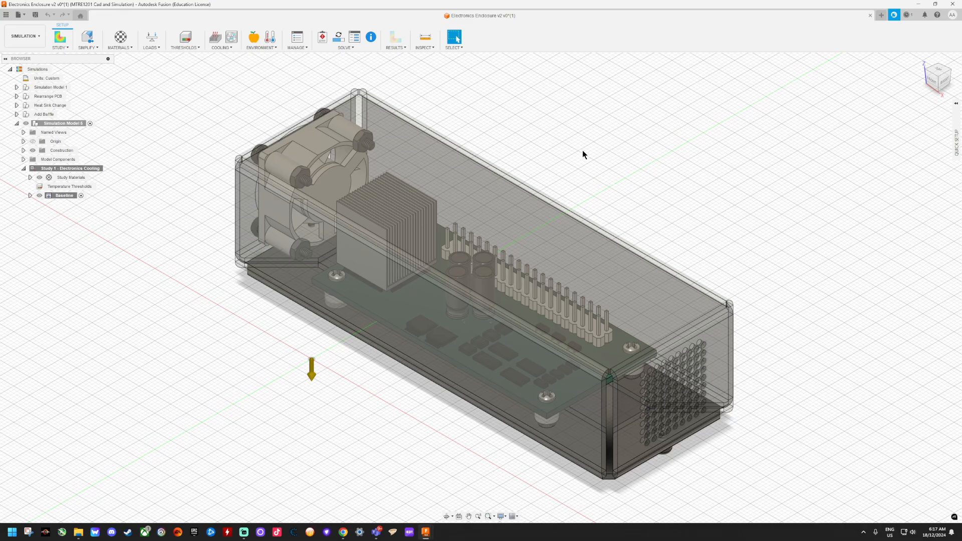
left_click(29, 35)
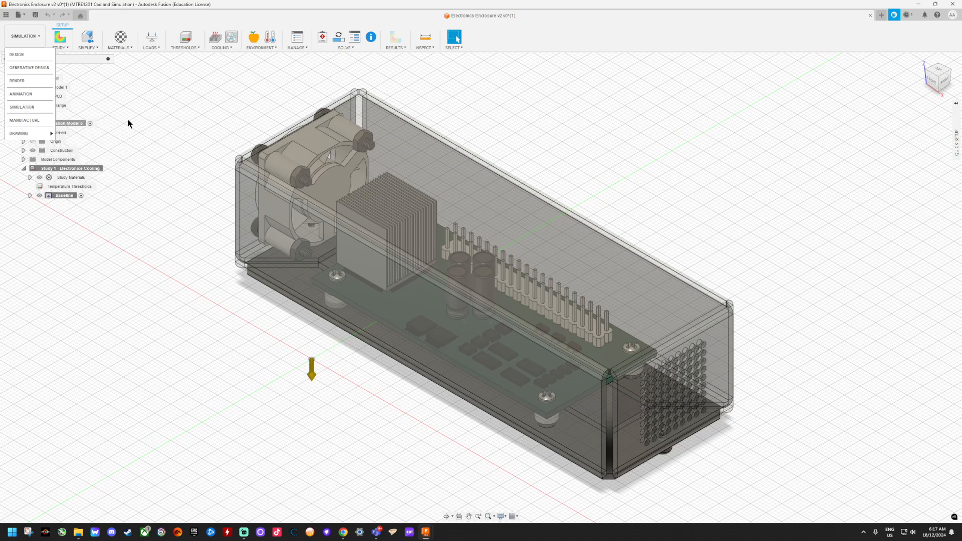
left_click(437, 114)
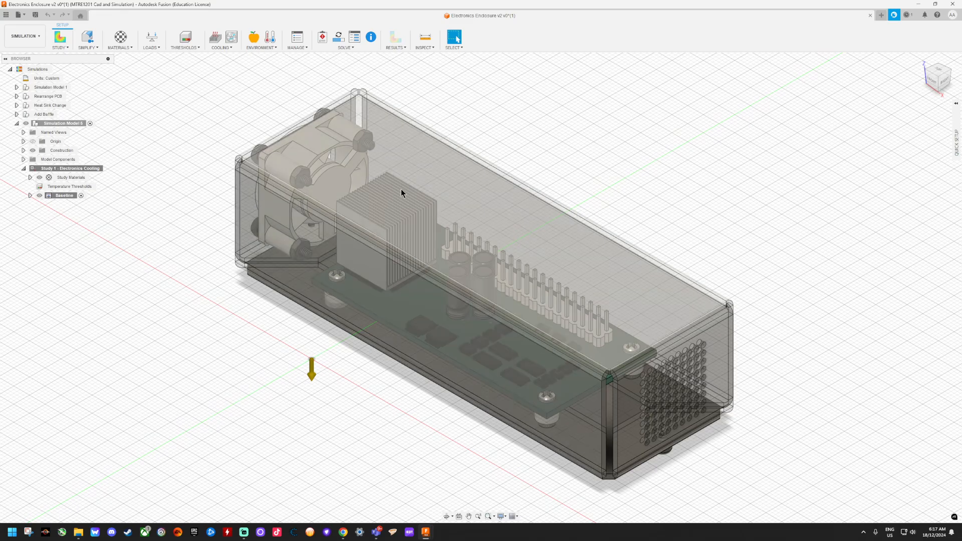
Hide the transparent enclosure cover body, Body4, in the model components to expose the circuit board
left_click(427, 174)
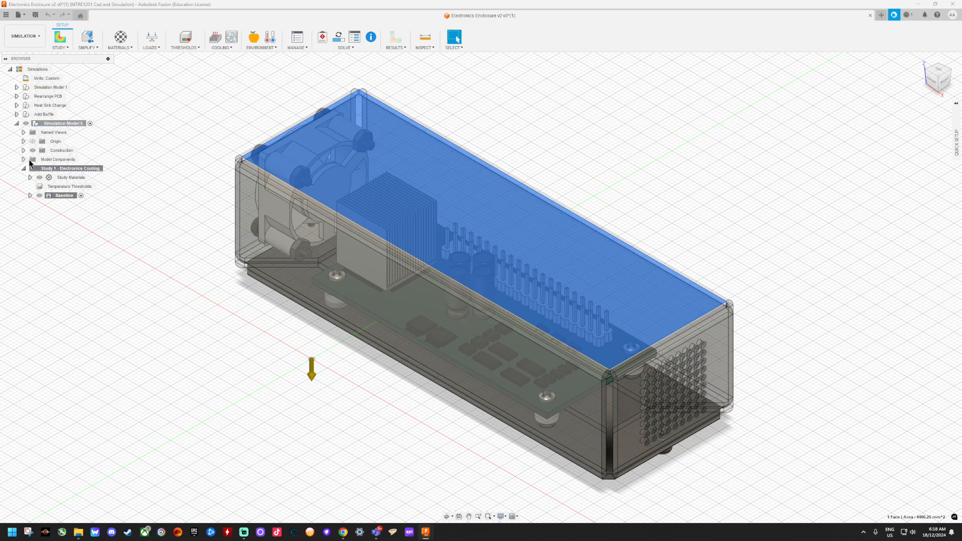
left_click(299, 224)
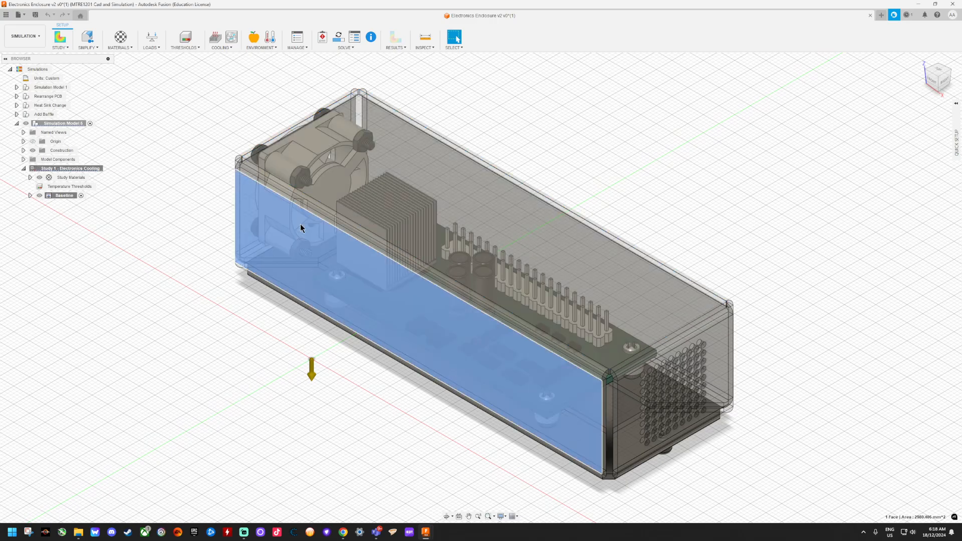
left_click(23, 170)
left_click(22, 170)
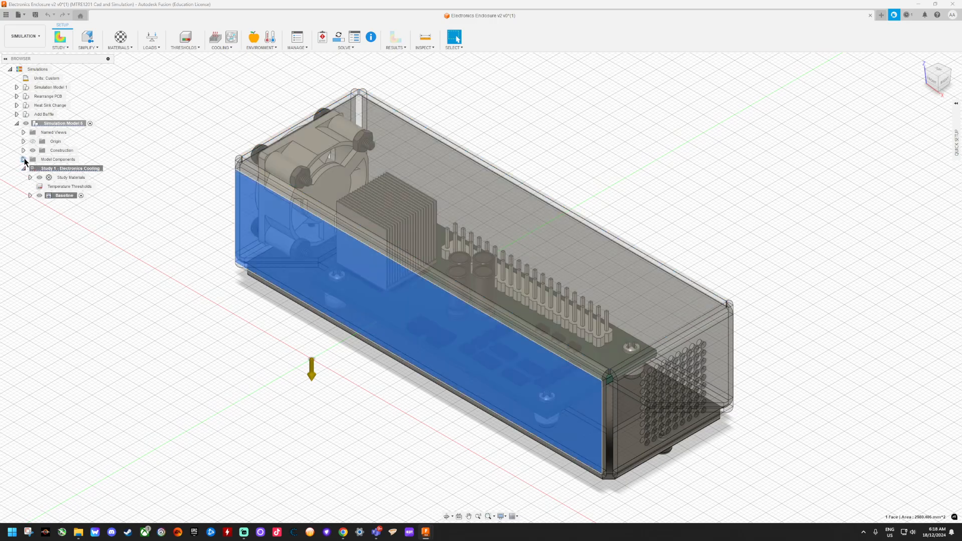
left_click(23, 160)
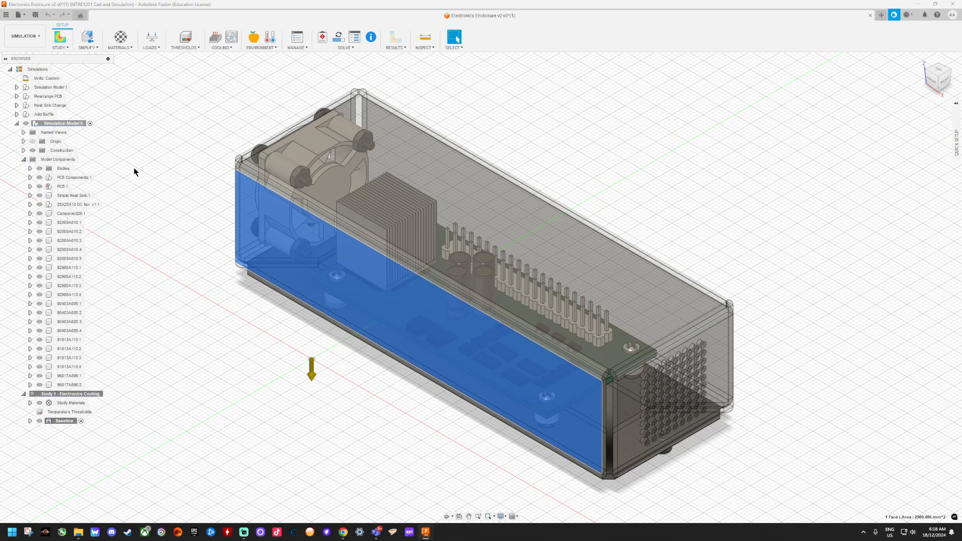
left_click(386, 169)
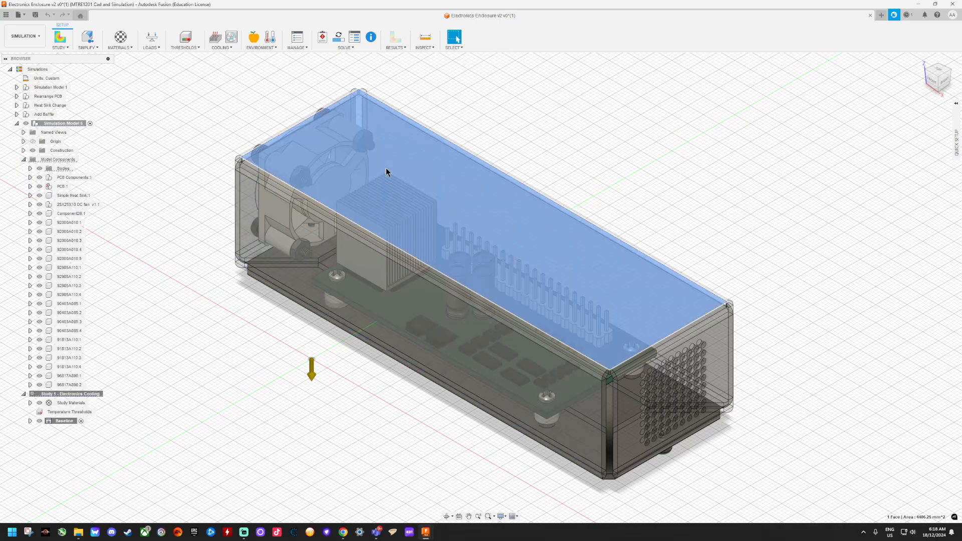
left_click(30, 169)
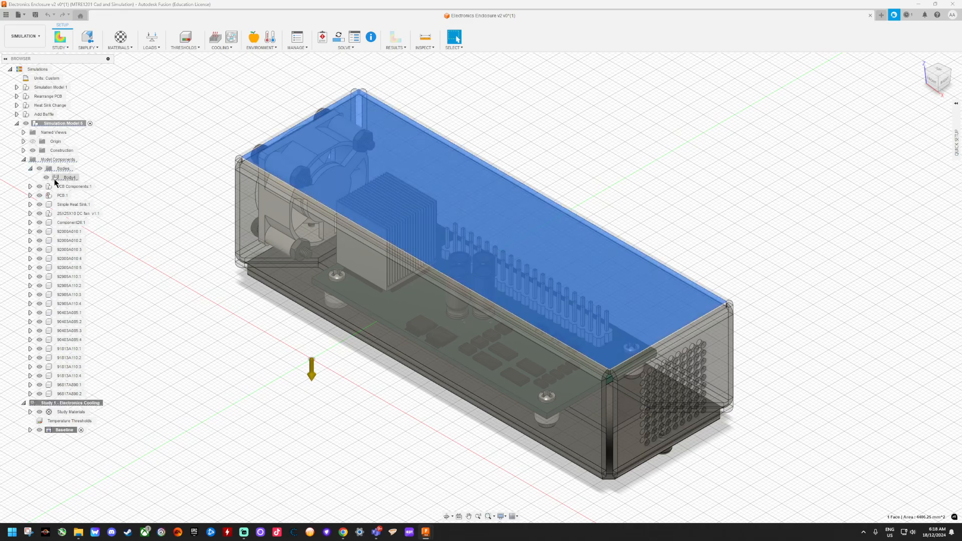
left_click(49, 178)
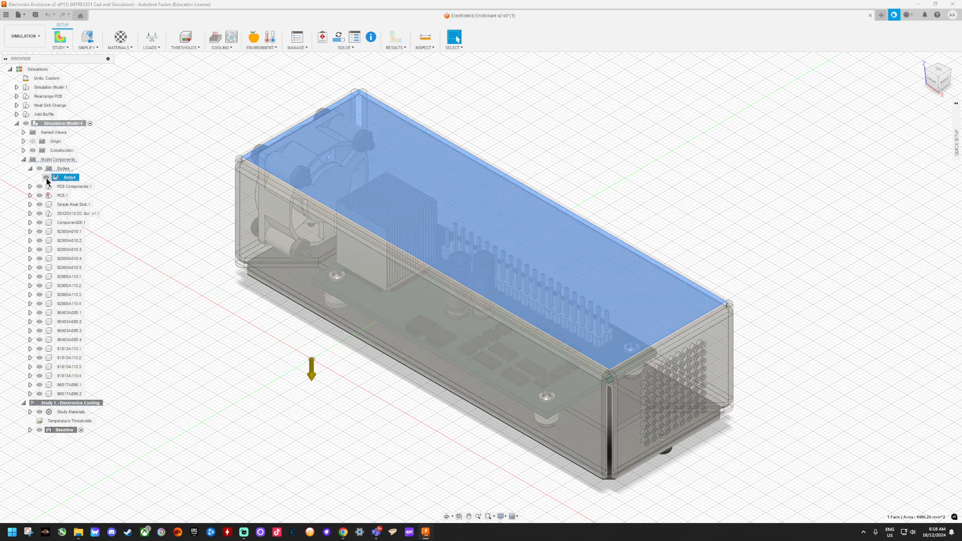
left_click(46, 178)
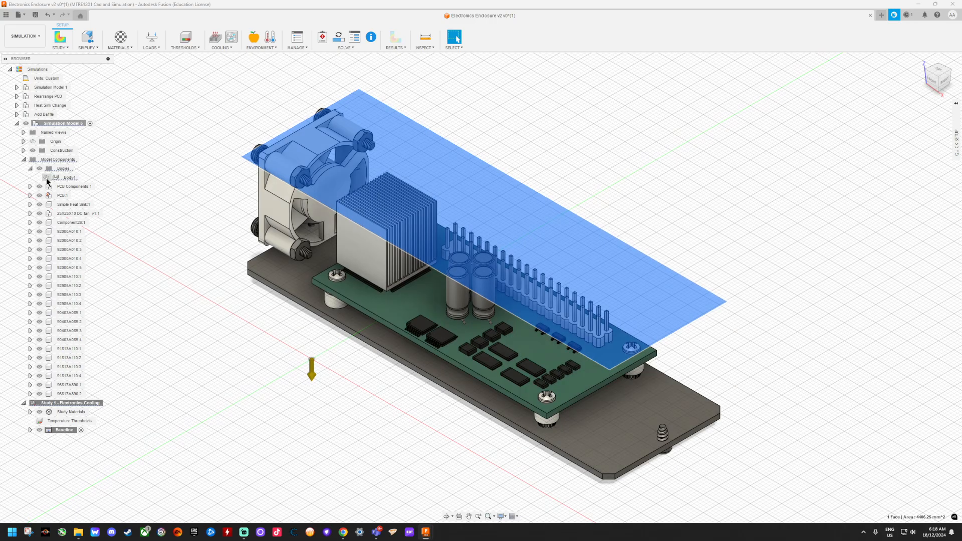
left_click(202, 206)
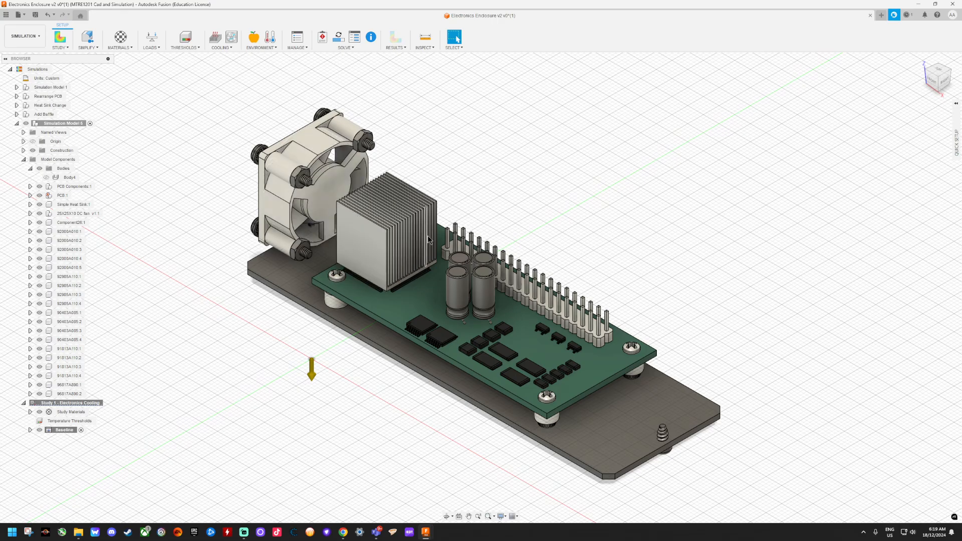
Hide the Simple Heat Sink component to expose the large processor chip beneath it
left_click(362, 242)
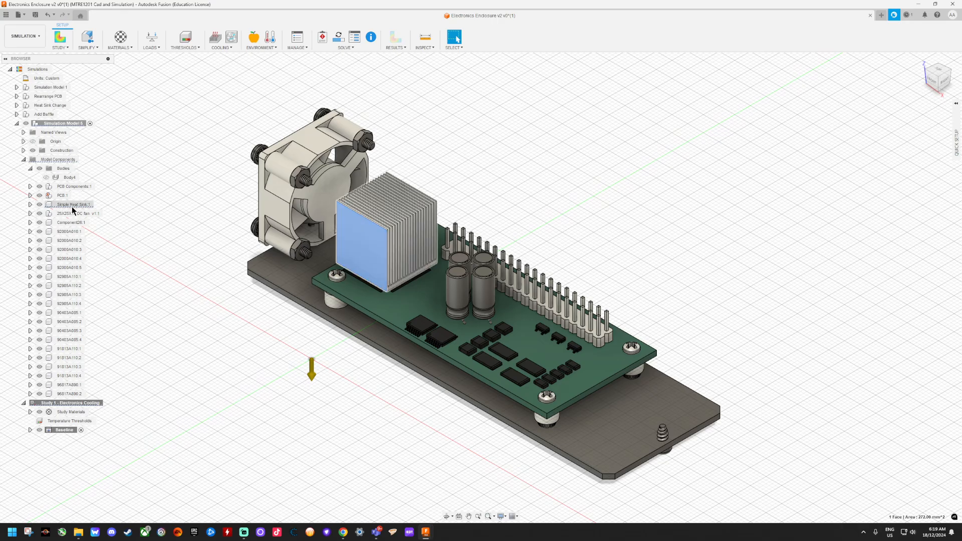
left_click(39, 204)
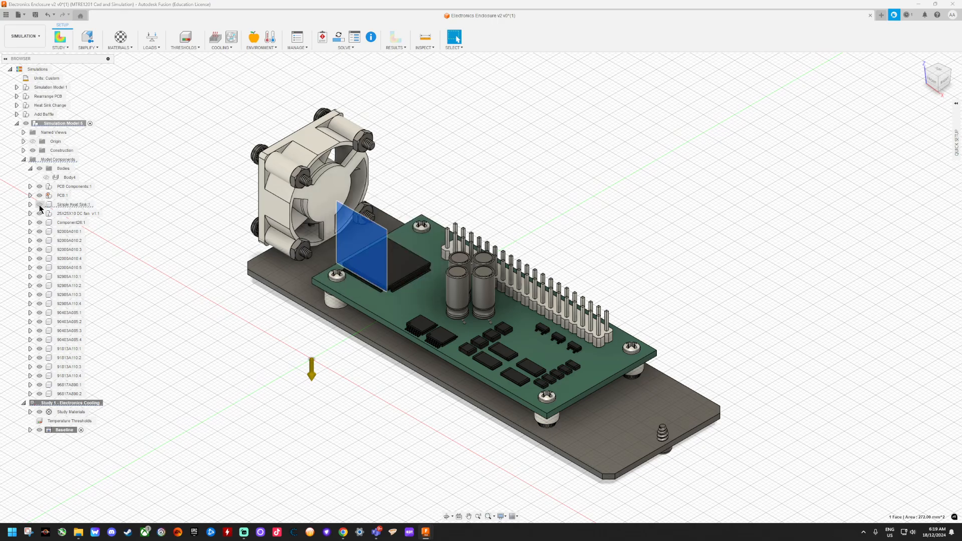
left_click(39, 204)
left_click(39, 204)
left_click(526, 188)
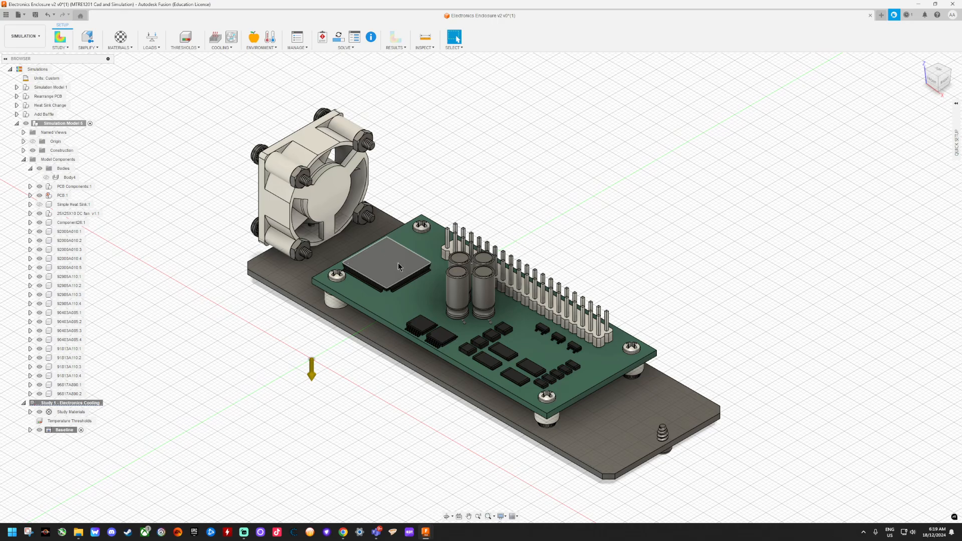
Apply an internal heat thermal load of 5 W to the large processor chip
left_click(151, 47)
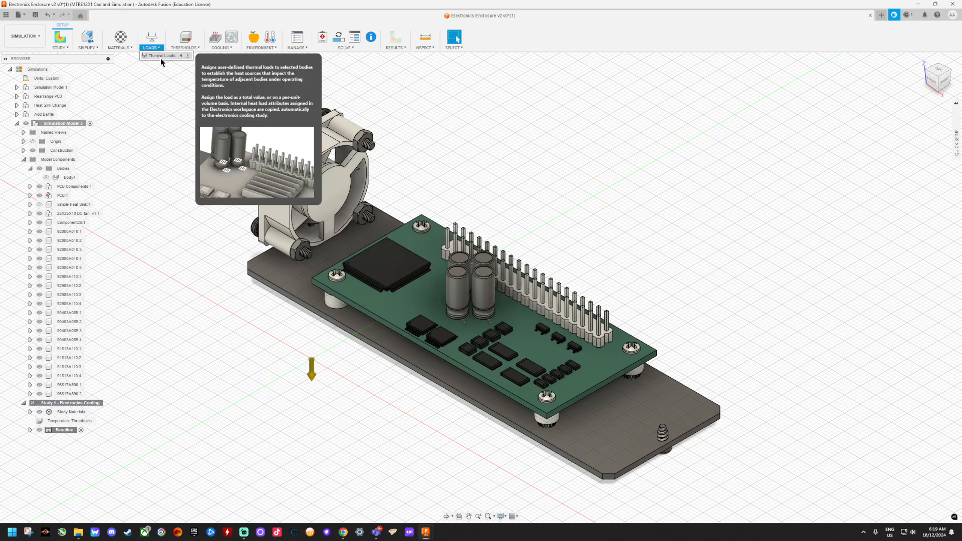
left_click(164, 56)
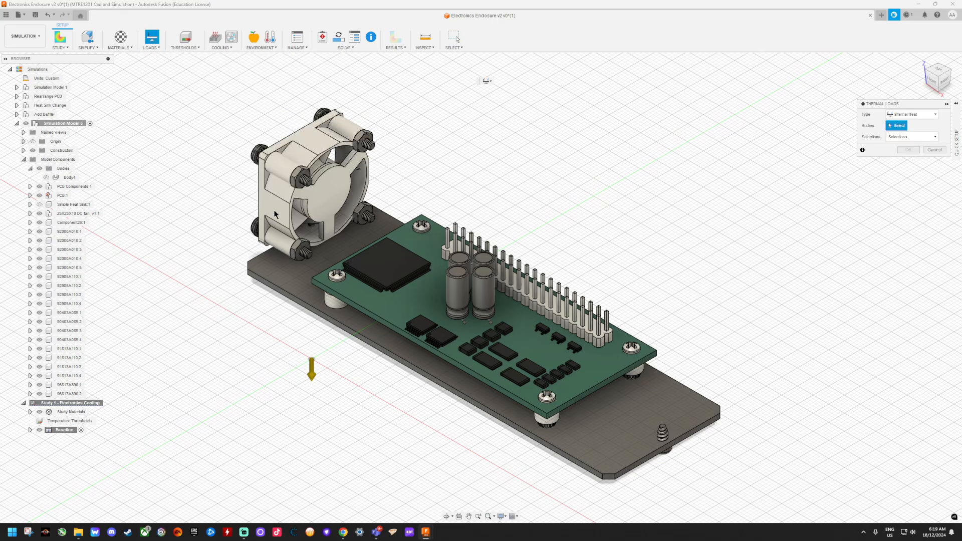
left_click(395, 264)
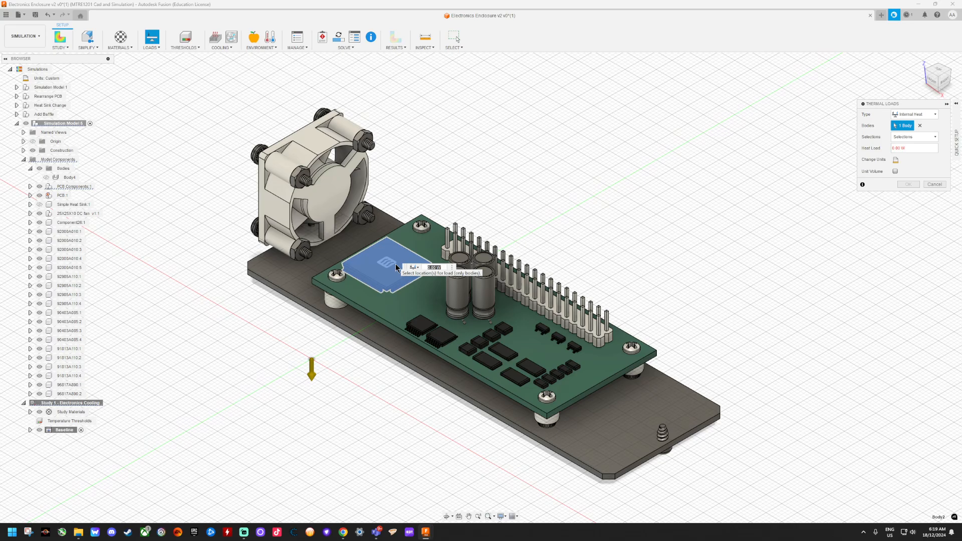
type("5")
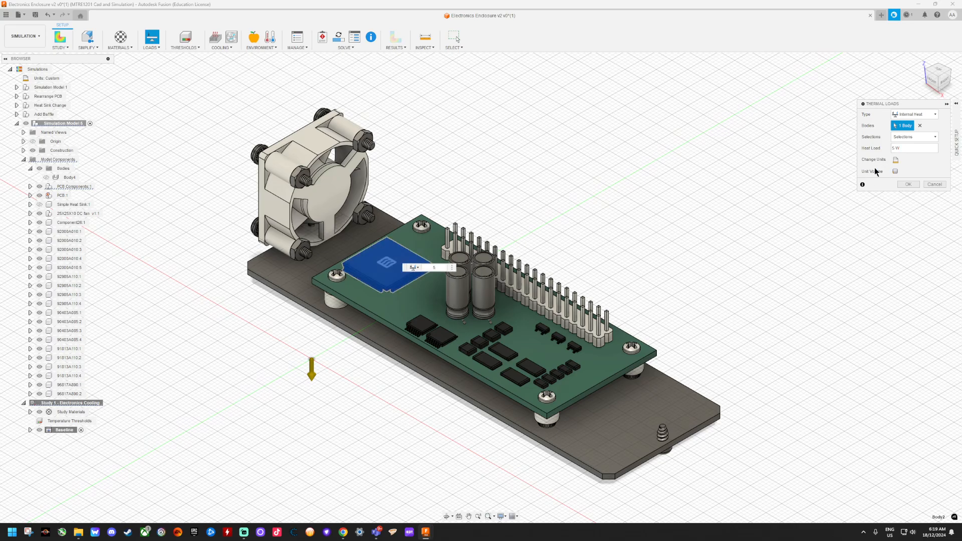
left_click(908, 185)
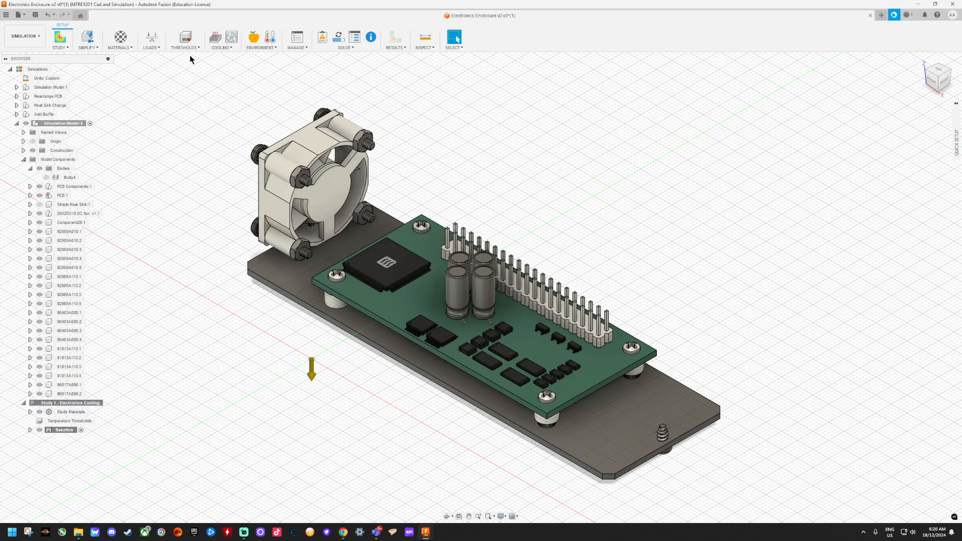
Apply an internal heat load of 0.1 W per entity to the two square chips near the board's front edge
left_click(153, 40)
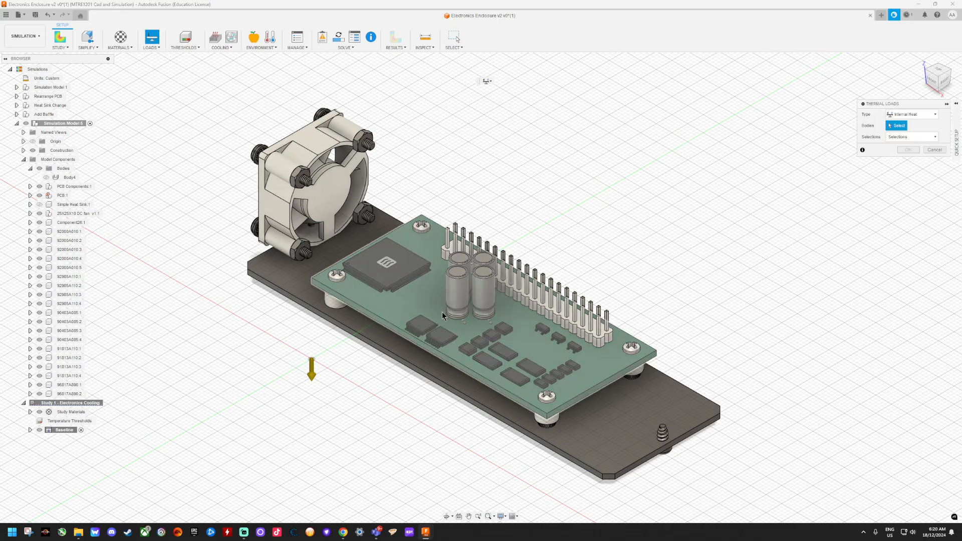
left_click(431, 337)
left_click(432, 339)
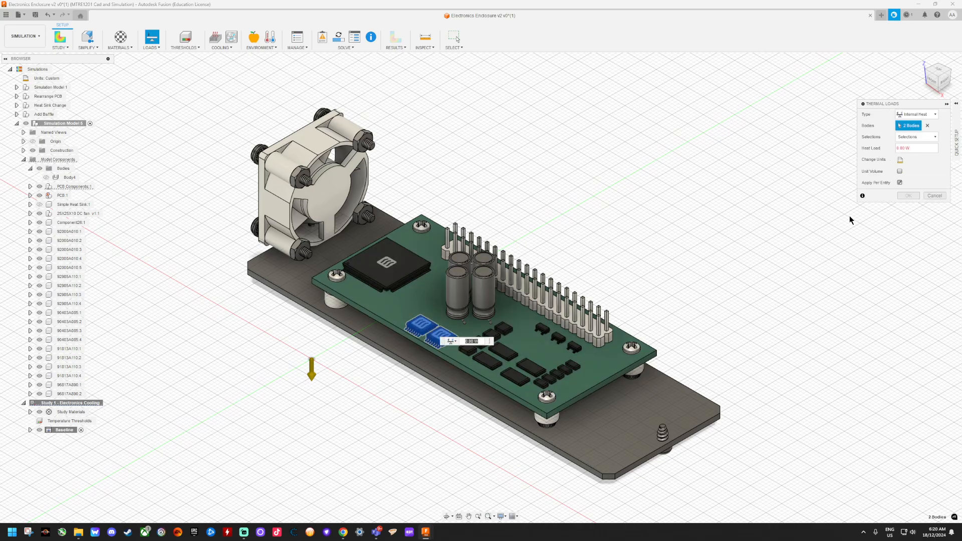
left_click_drag(912, 149, 875, 148)
type("0.1")
left_click(909, 196)
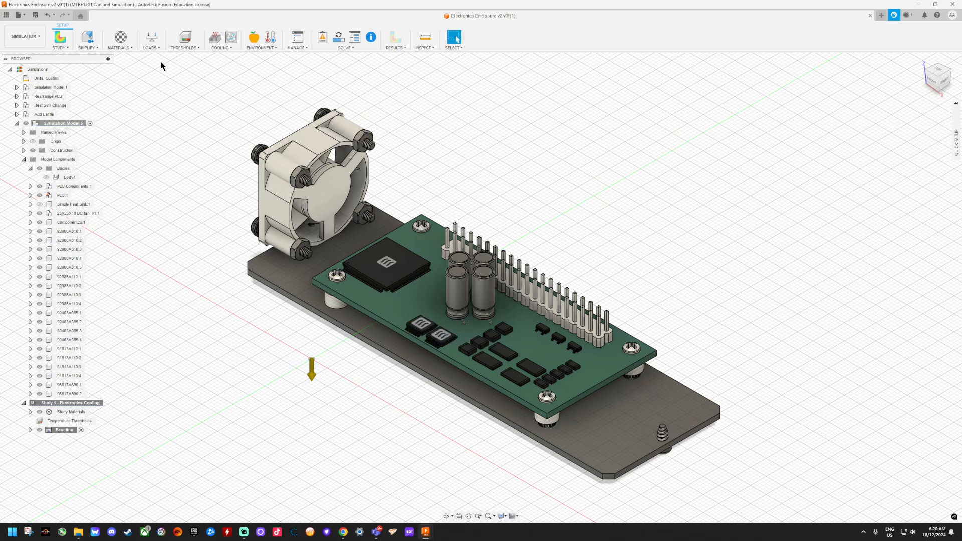
Apply an internal heat load of 0.2 W per entity to the four cylindrical capacitors
left_click(155, 42)
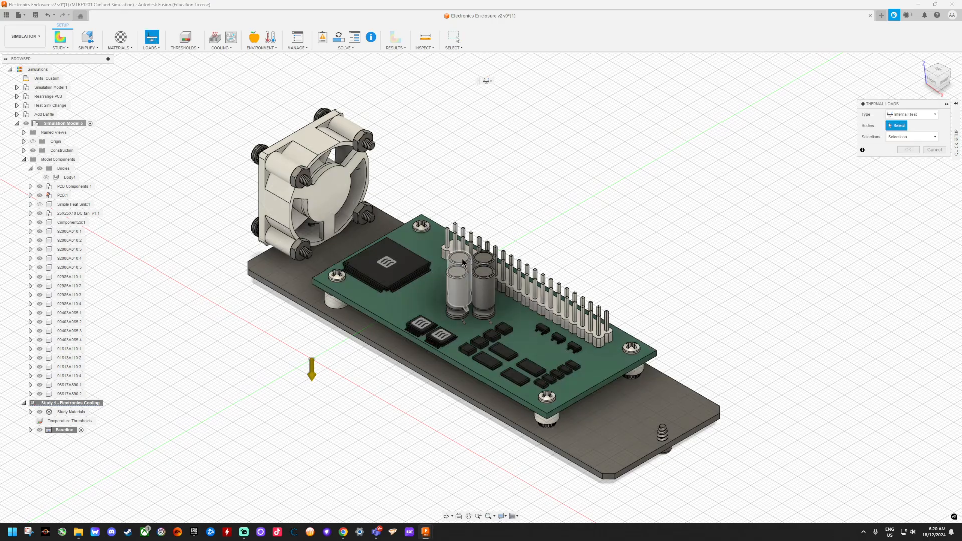
left_click(464, 261)
left_click(484, 263)
left_click(484, 289)
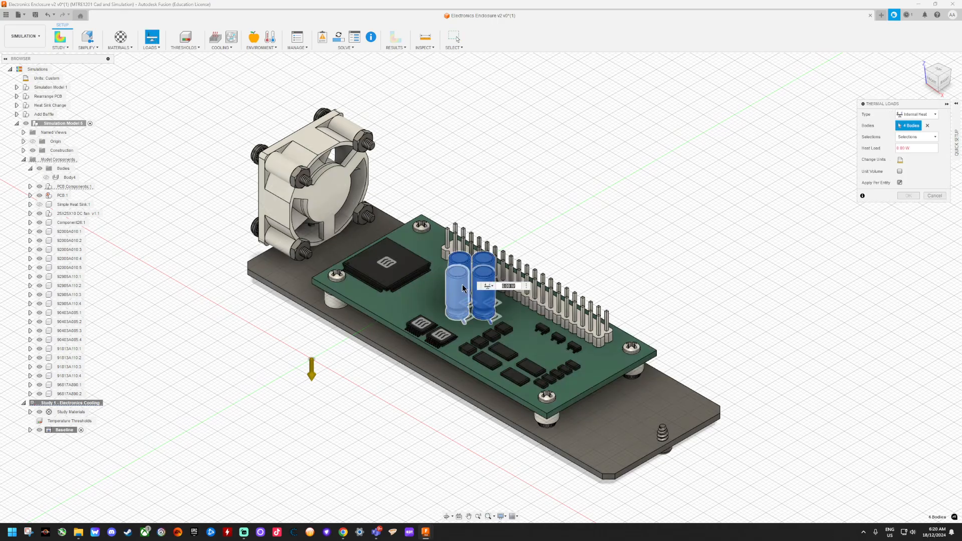
left_click(458, 296)
left_click(905, 148)
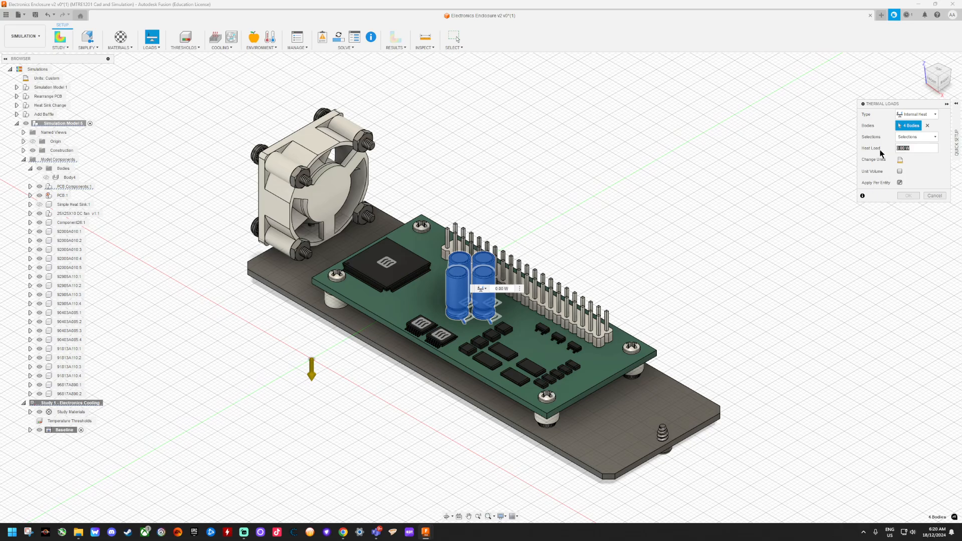
type("0.2")
left_click(909, 196)
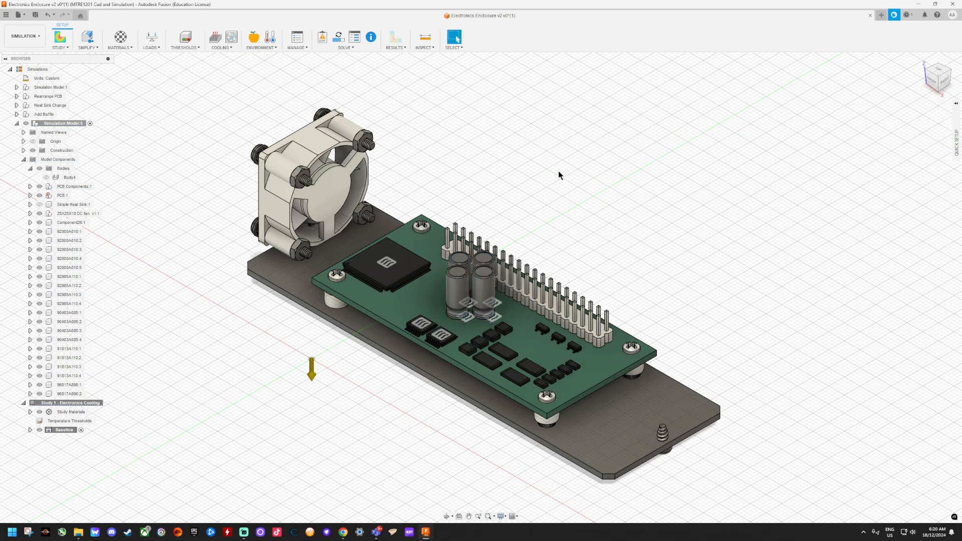
Apply an internal heat load of 0.1 W per entity to the four small block components, three transistors and five small resistors
left_click(153, 40)
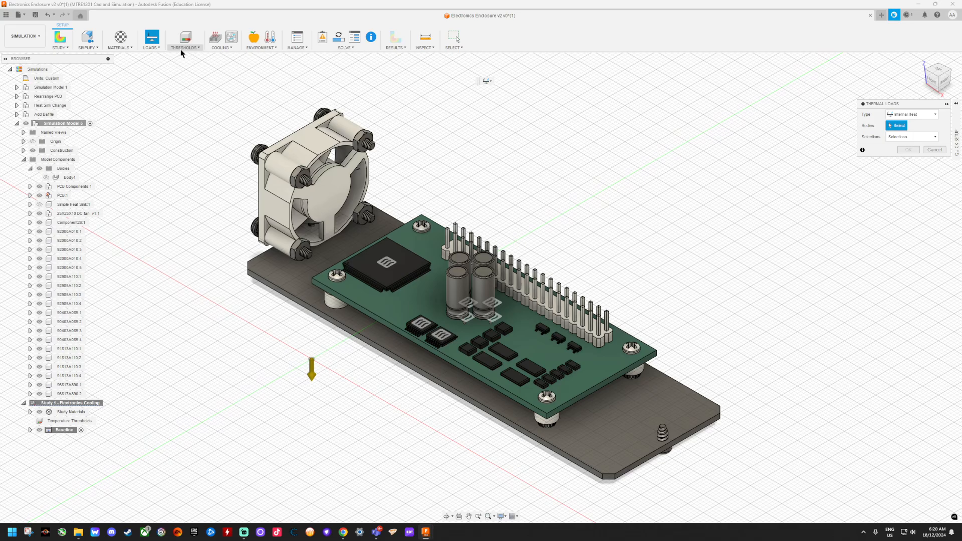
left_click(468, 351)
left_click(480, 343)
left_click(491, 335)
left_click(504, 328)
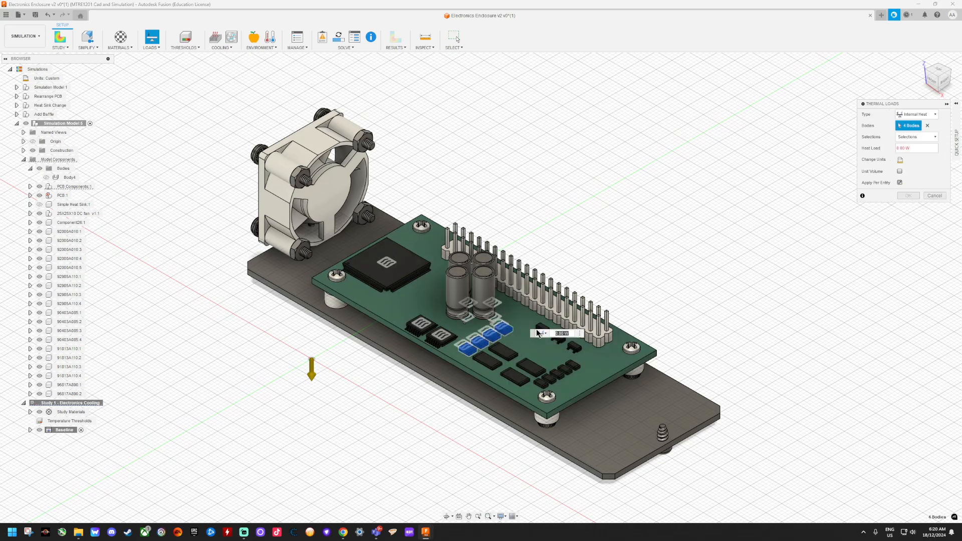
left_click(541, 328)
left_click(558, 339)
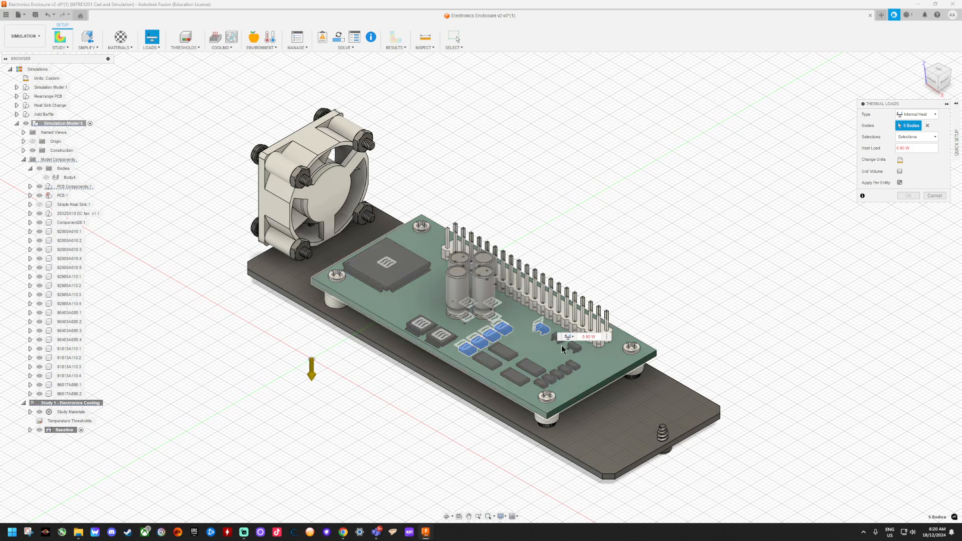
left_click(573, 347)
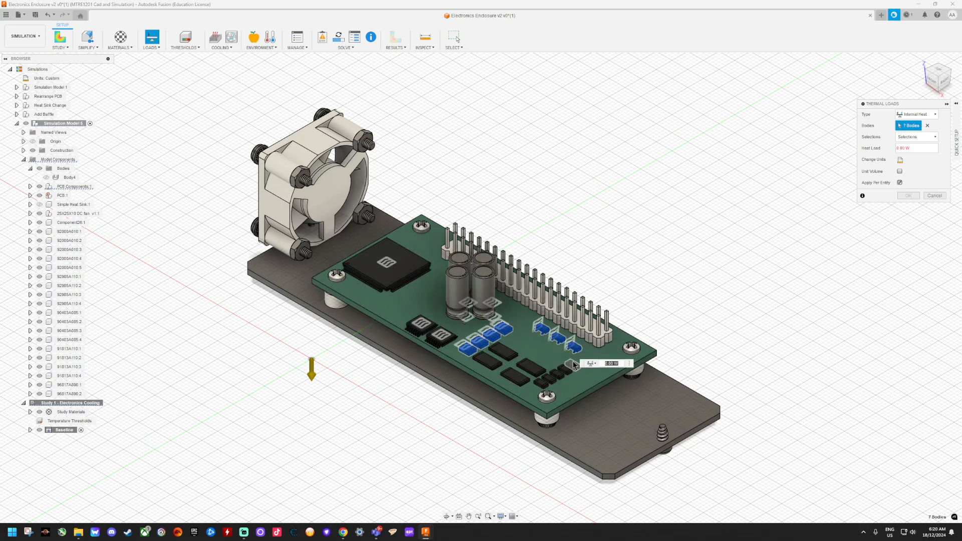
left_click(571, 364)
left_click(565, 369)
left_click(556, 374)
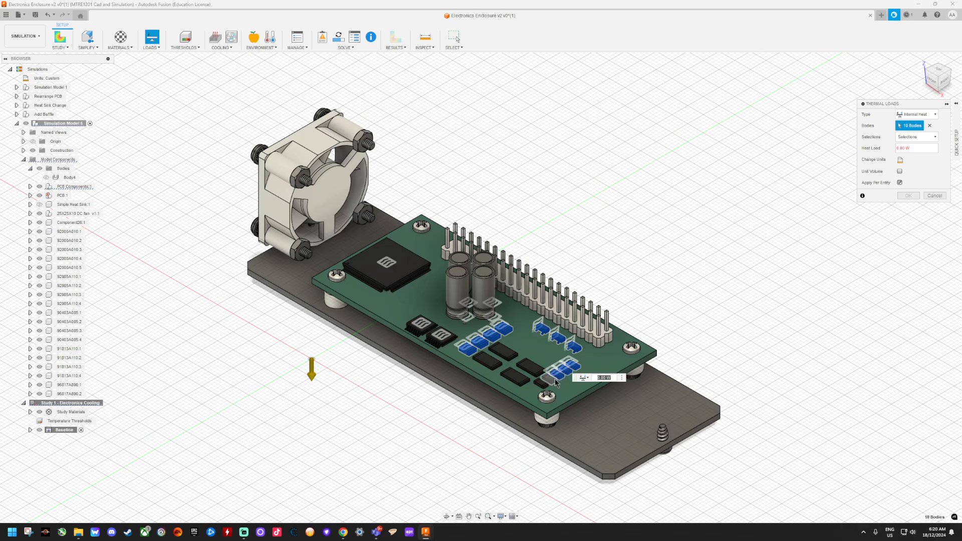
left_click(548, 378)
left_click(542, 382)
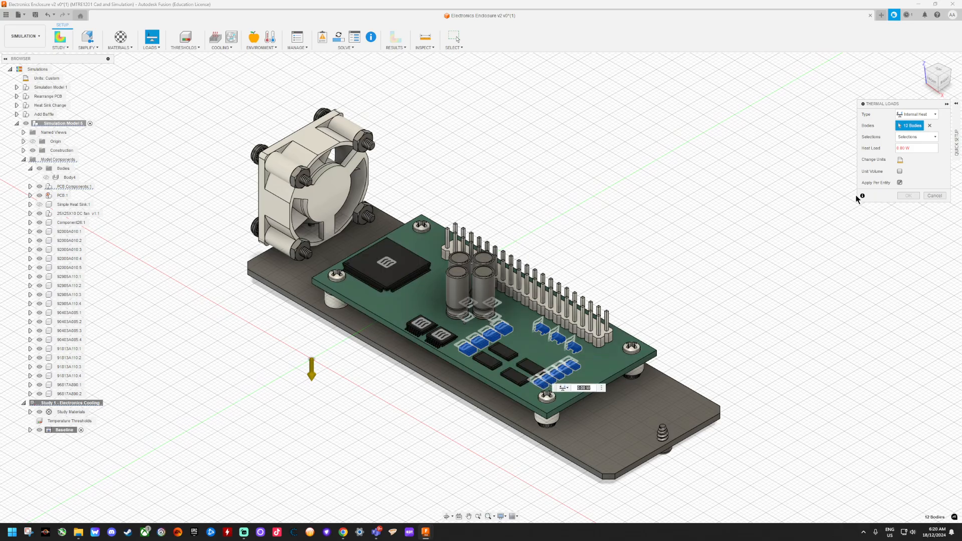
left_click(932, 147)
type("0.1")
left_click(908, 196)
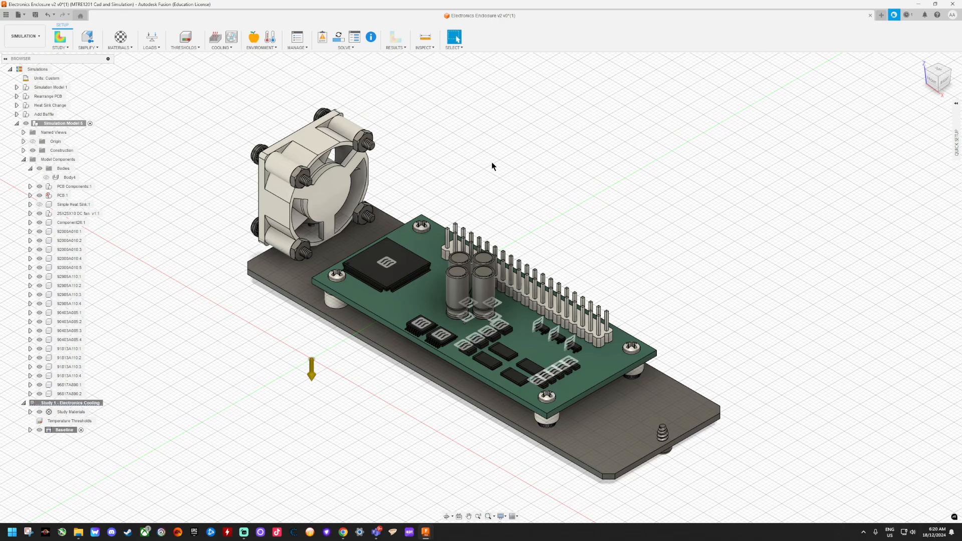
Apply an internal heat load of 0.05 W per entity to the four larger rectangular chips between the small component rows
left_click(152, 37)
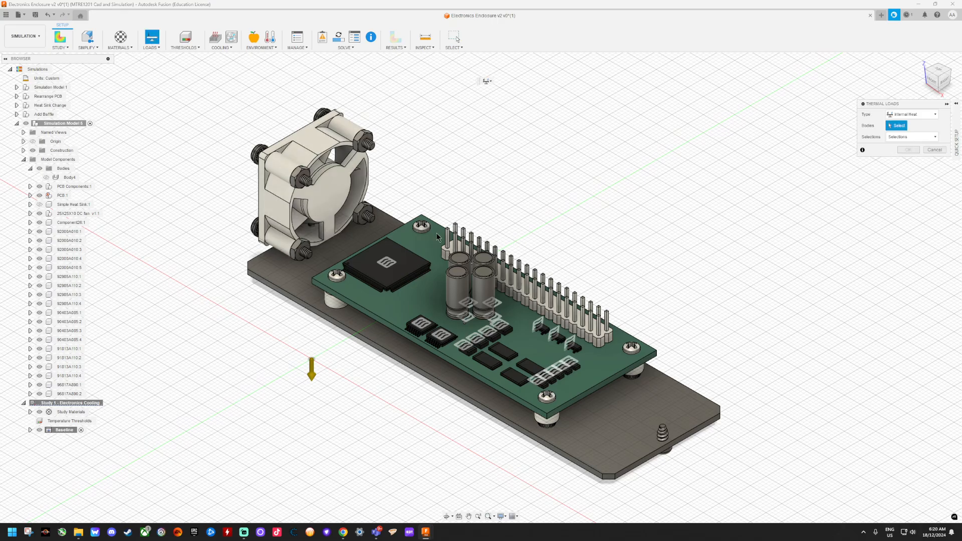
left_click(503, 351)
left_click(531, 365)
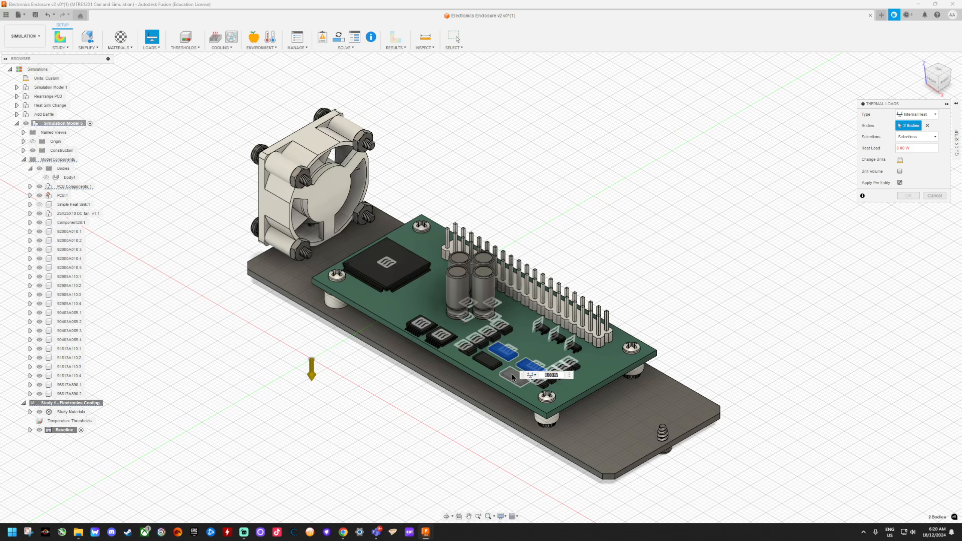
left_click(513, 377)
left_click(485, 361)
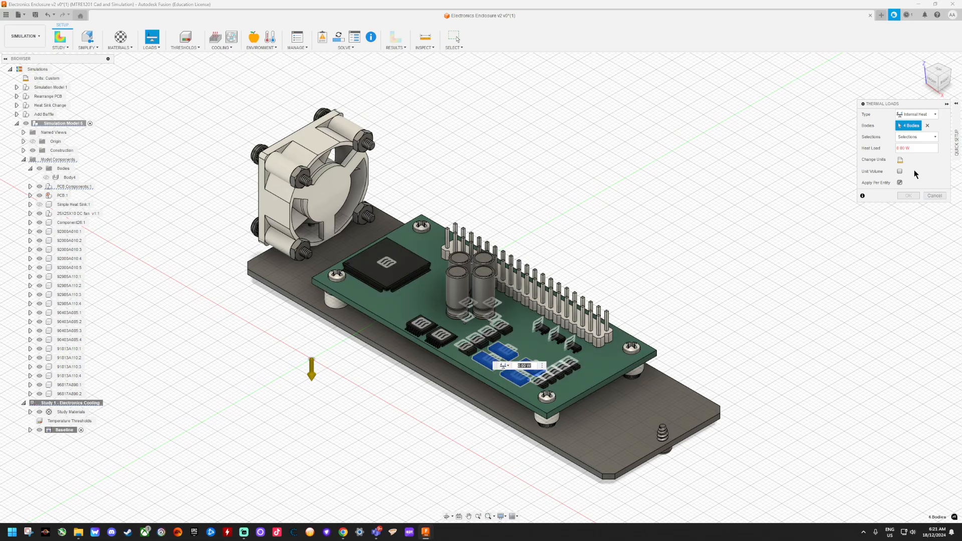
type("0.05")
left_click(908, 194)
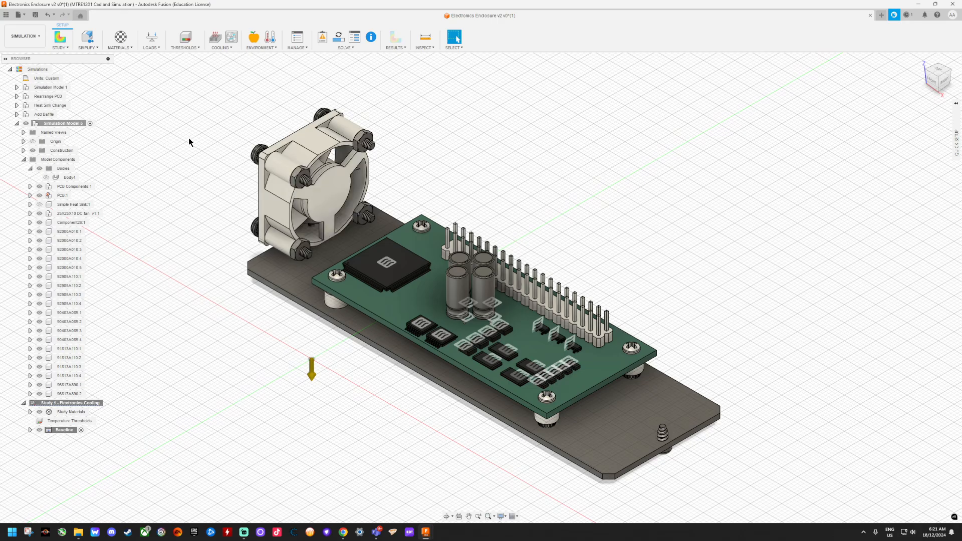
Show the Simple Heat Sink component again and define its body as a heat sink for the cooling study
left_click(39, 205)
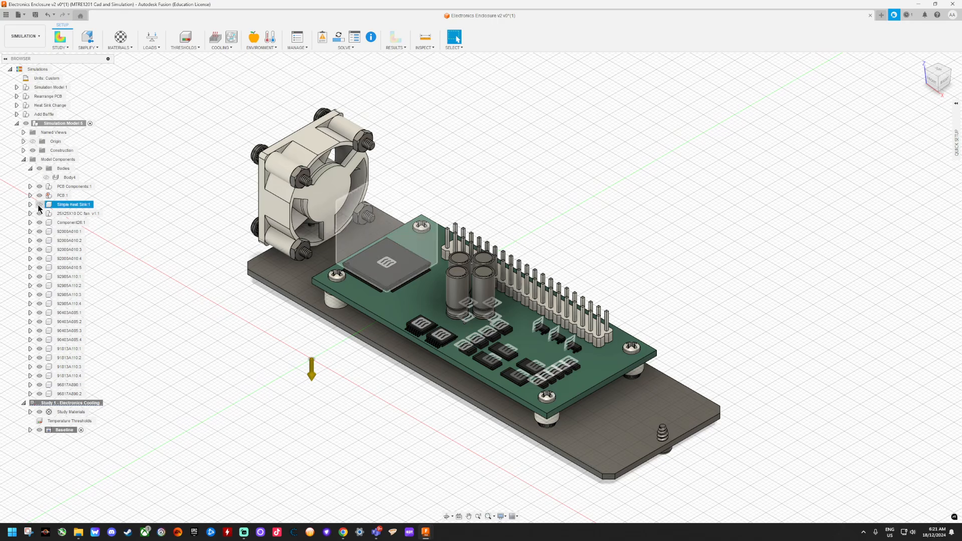
left_click(38, 204)
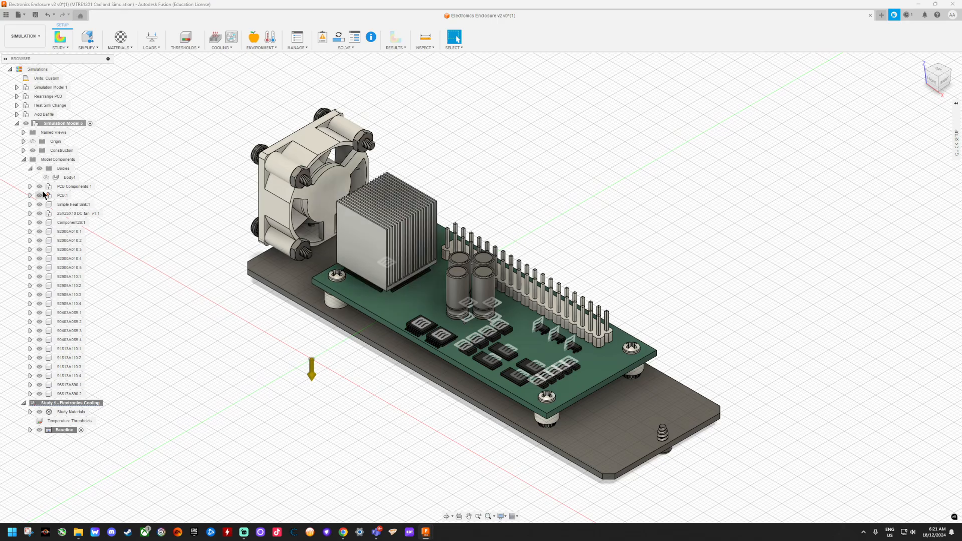
left_click(220, 47)
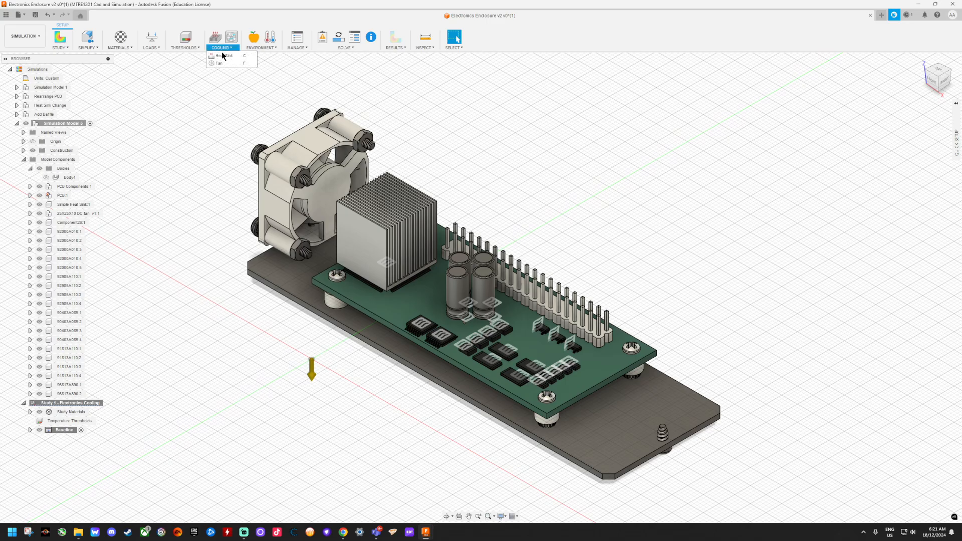
left_click(224, 56)
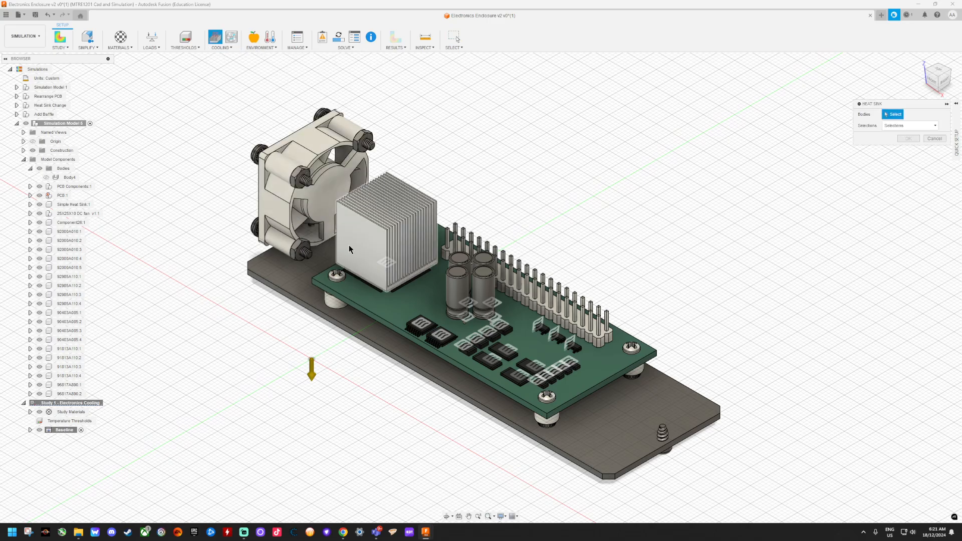
left_click(374, 250)
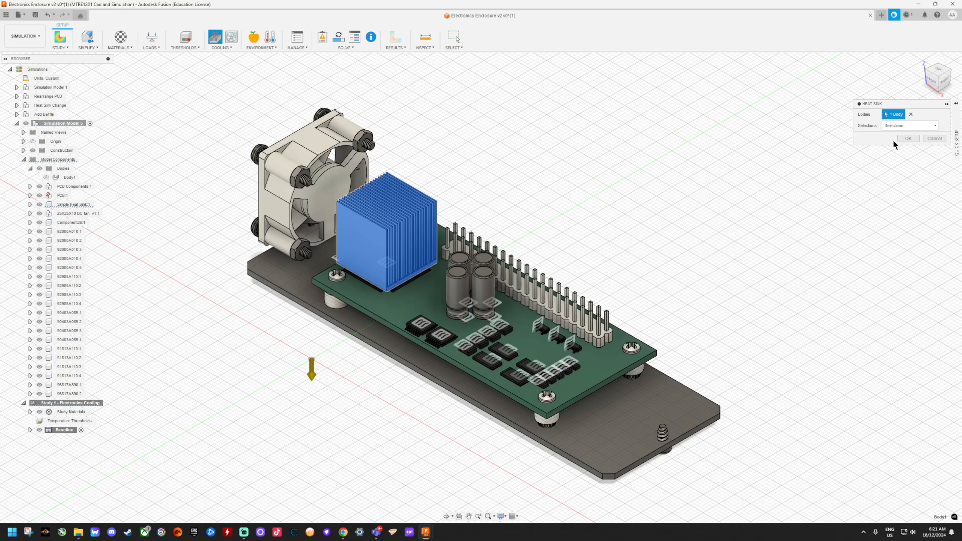
left_click(907, 139)
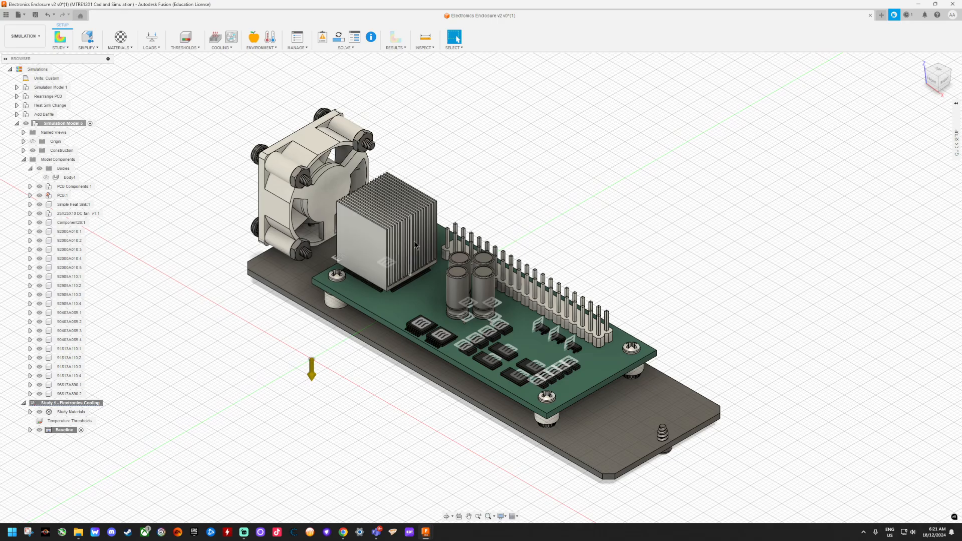
Define the DC fan body as a fan with its flow direction flipped toward the heat sink, and set its flow rate
left_click(214, 47)
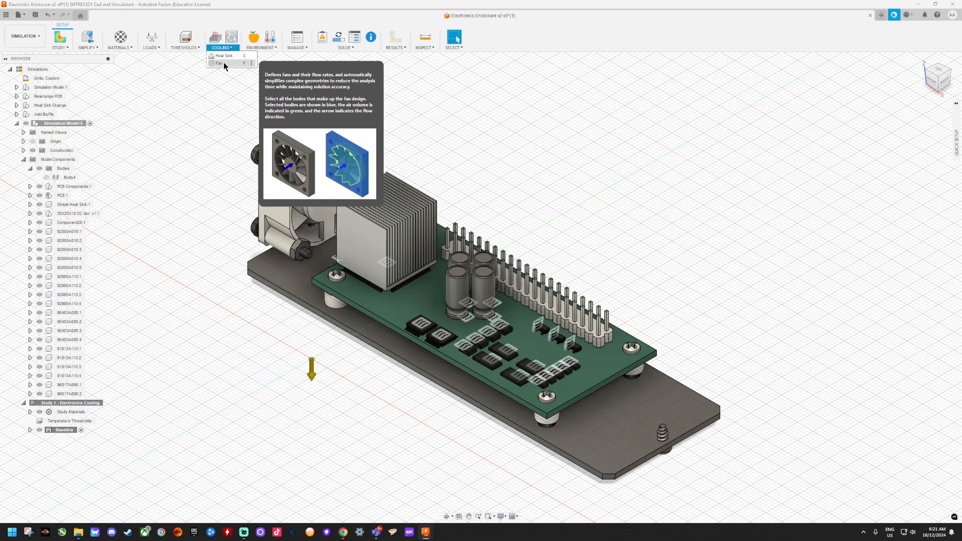
left_click(224, 63)
left_click(281, 209)
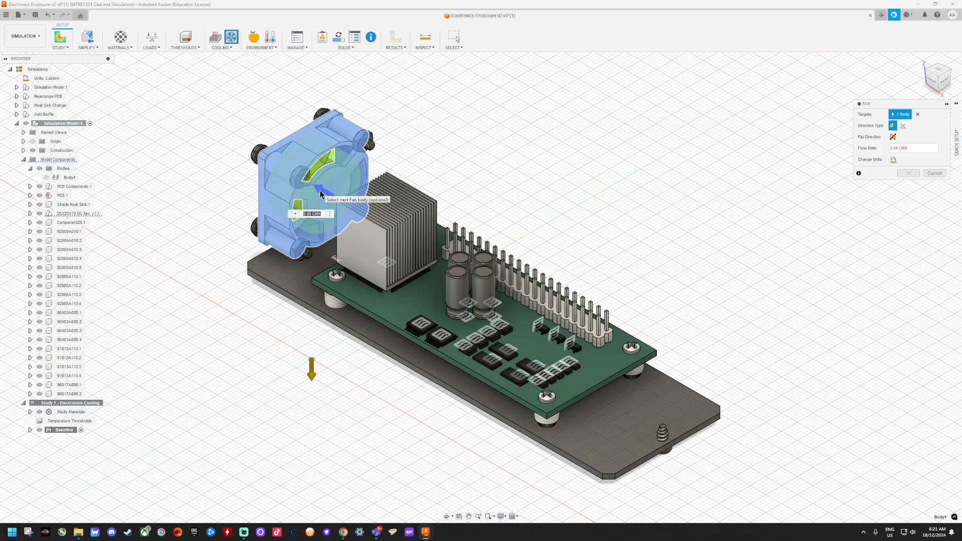
left_click(894, 138)
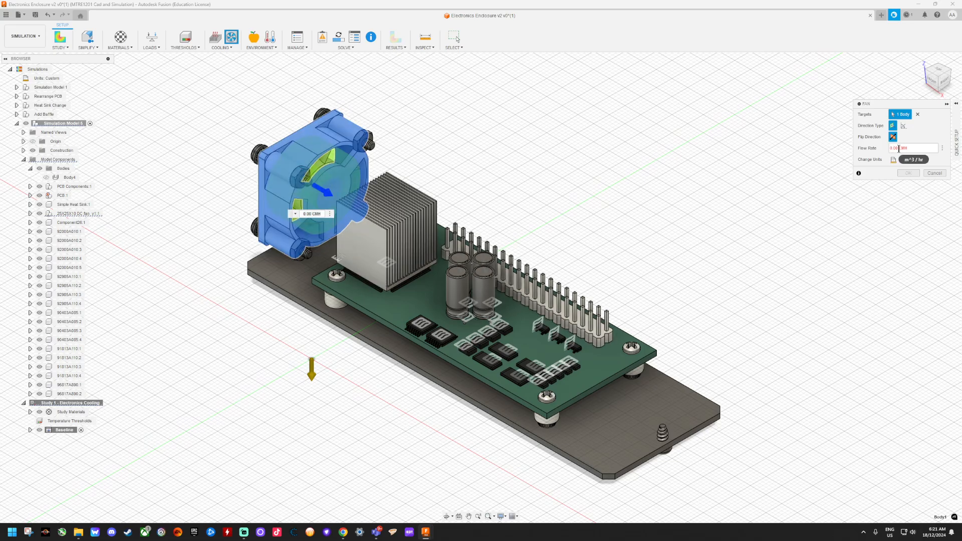
double_click(894, 148)
left_click(909, 173)
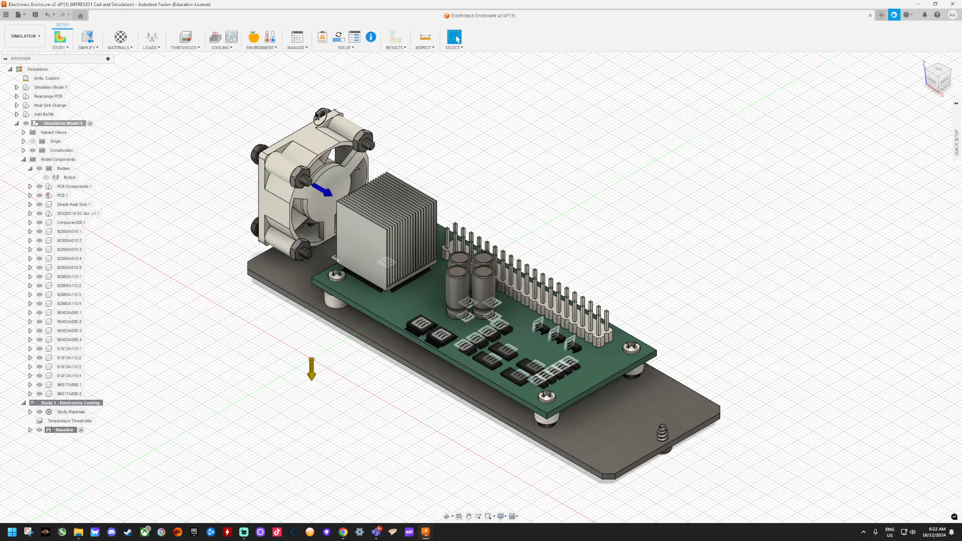
Review the maximum temperature thresholds of all bodies, highlighting the microchips, resistors and a capacitor to identify them in the model
left_click(185, 38)
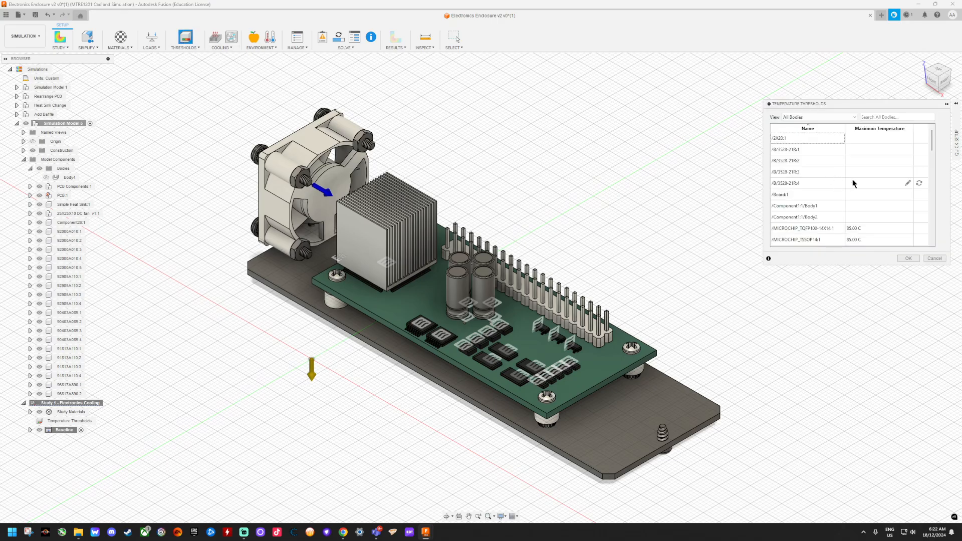
scroll(865, 170, "down", 5)
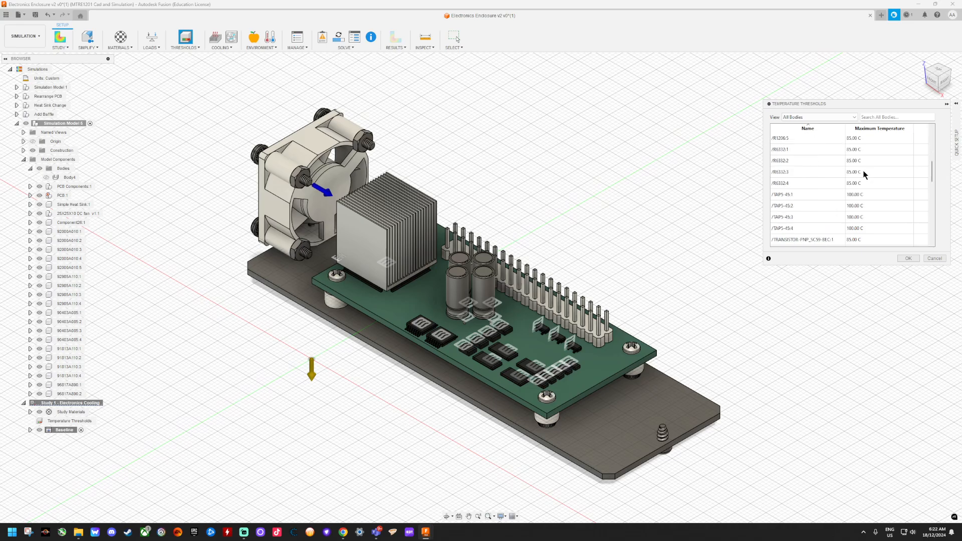
scroll(863, 172, "up", 5)
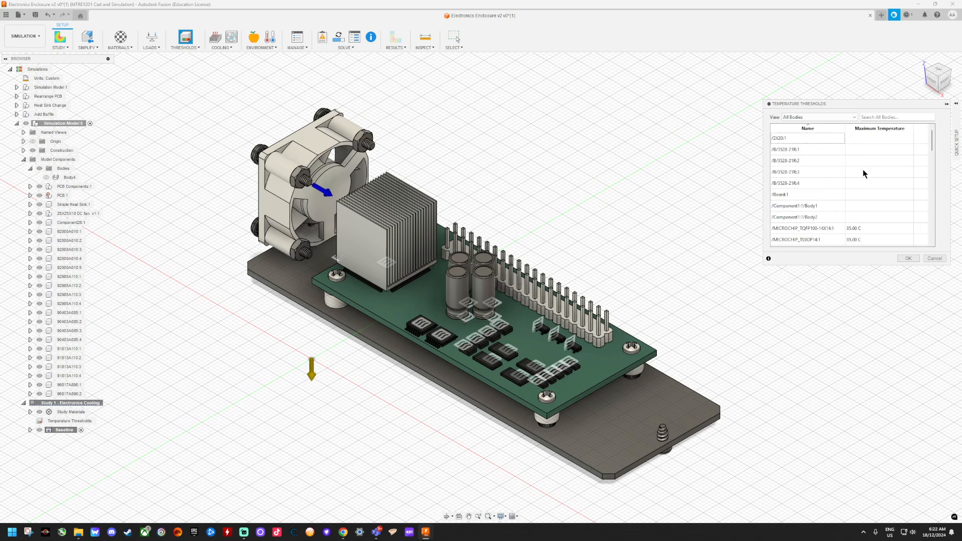
left_click(802, 229)
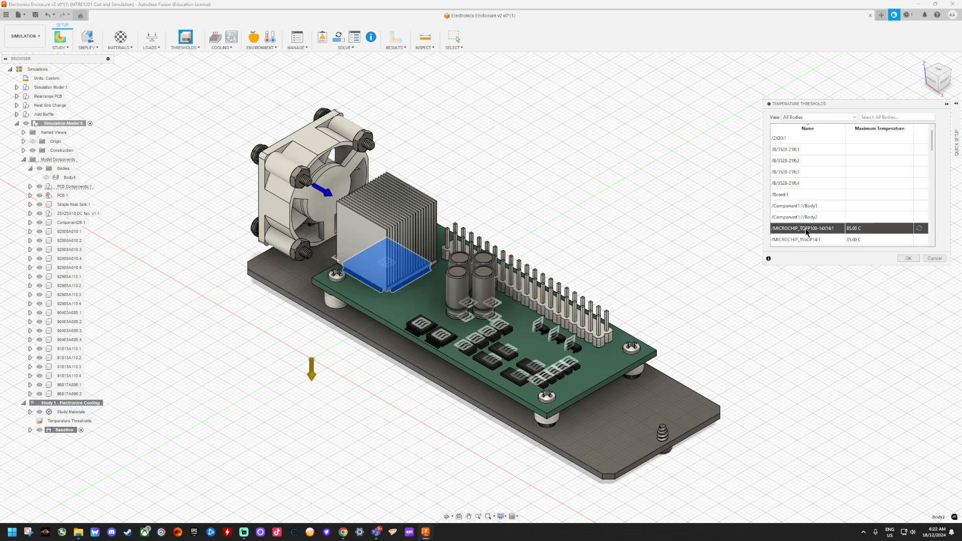
left_click(801, 241)
scroll(801, 238, "down", 2)
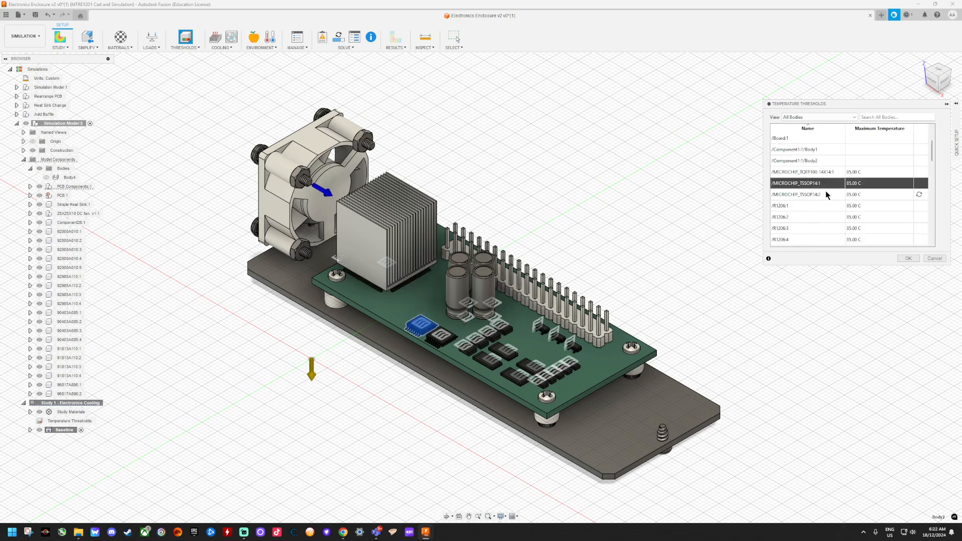
left_click(816, 194)
left_click(802, 206)
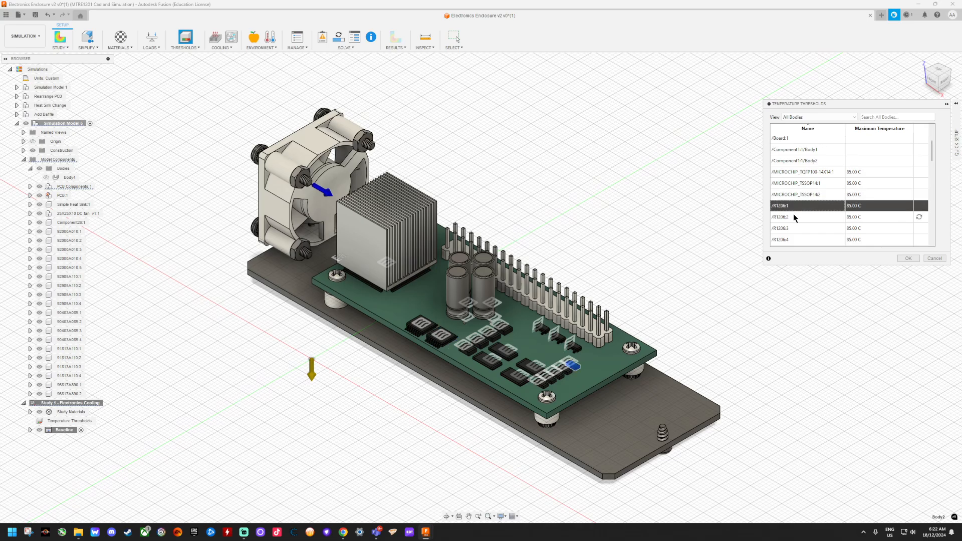
left_click(792, 217)
left_click(788, 228)
scroll(787, 228, "down", 2)
left_click(800, 184)
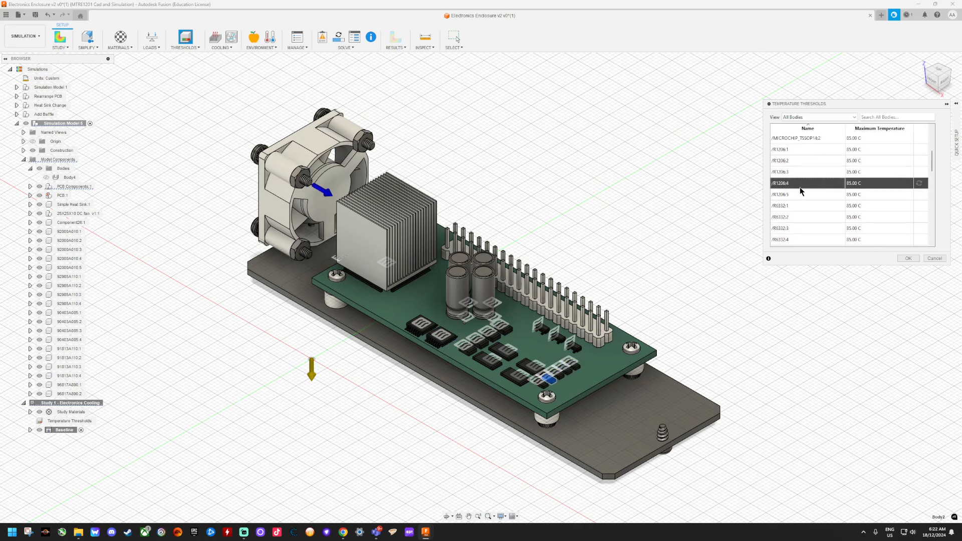
left_click(801, 195)
left_click(798, 206)
left_click(797, 218)
left_click(797, 227)
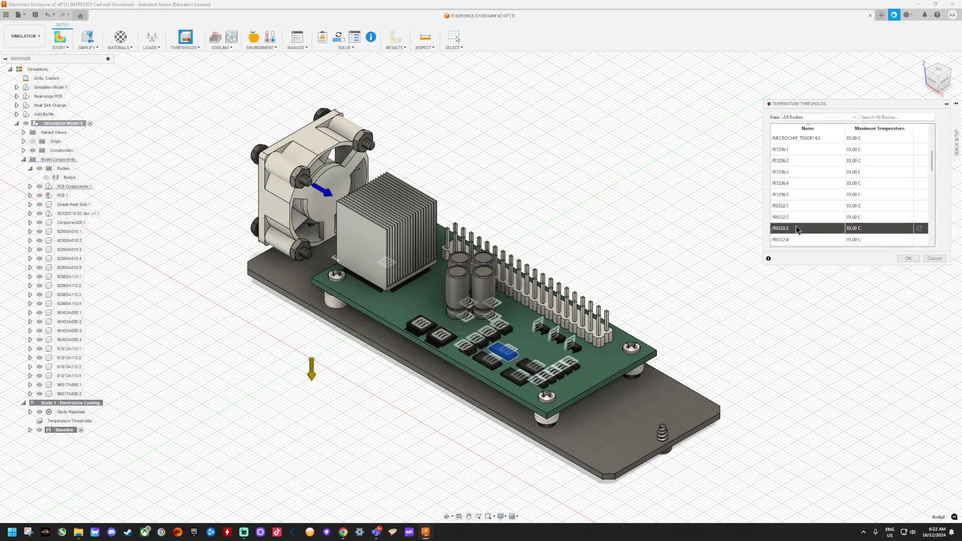
scroll(800, 224, "down", 2)
left_click(800, 217)
scroll(800, 212, "down", 2)
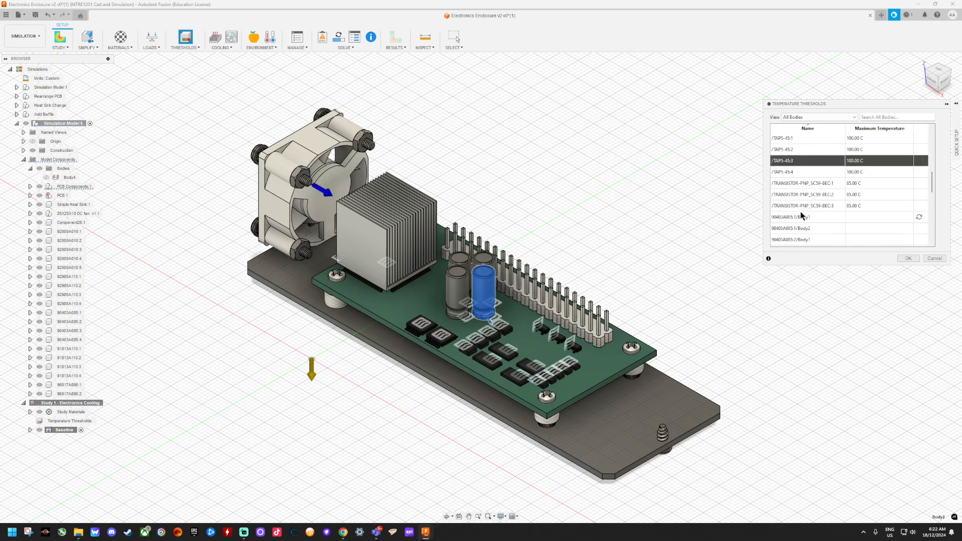
scroll(801, 211, "down", 2)
scroll(813, 199, "down", 4)
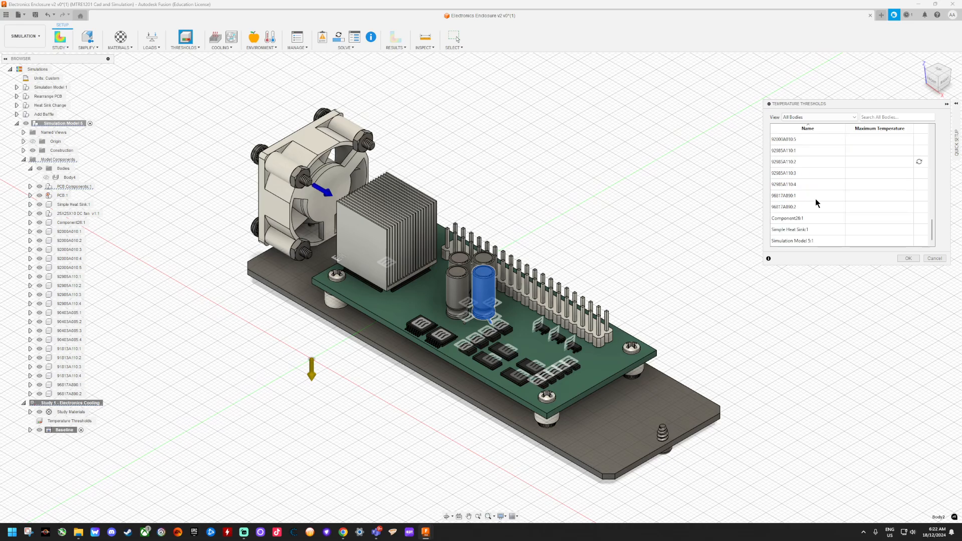
Compare the temperature thresholds of the chips, capacitors and transistors, and accept the threshold settings
scroll(816, 198, "up", 15)
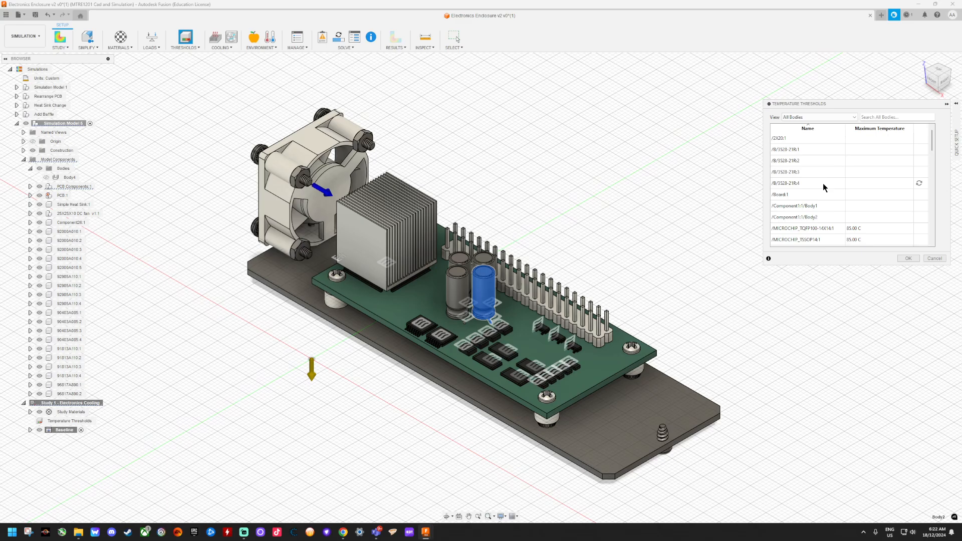
scroll(861, 185, "down", 6)
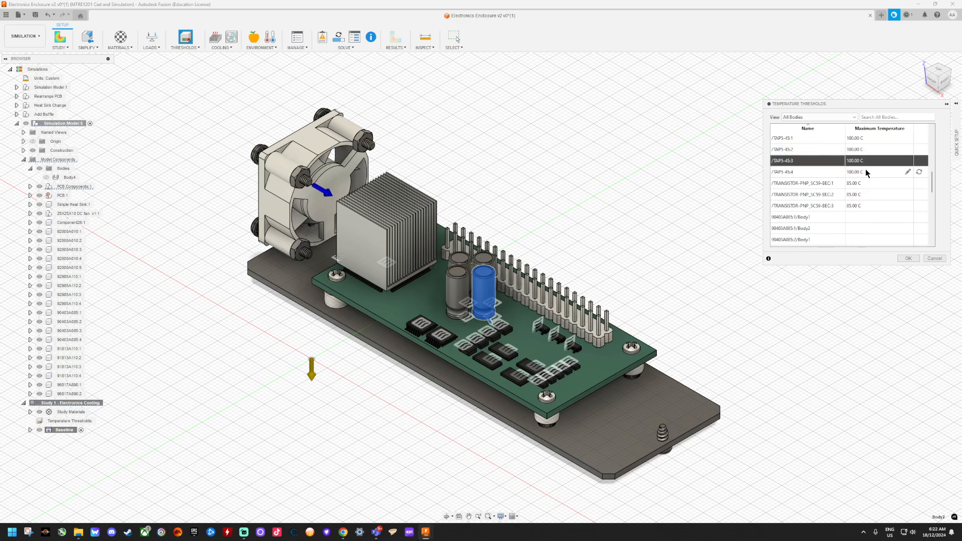
scroll(867, 166, "up", 3)
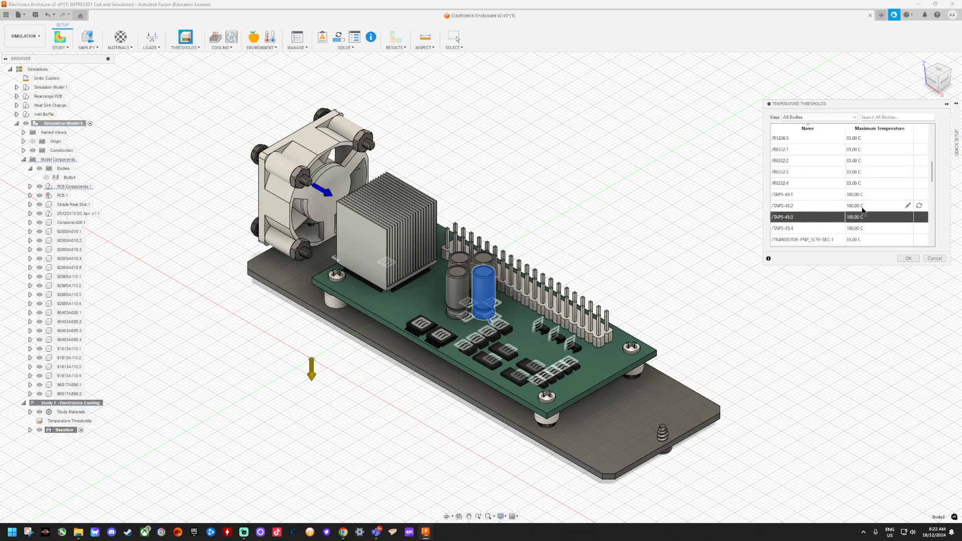
left_click(908, 259)
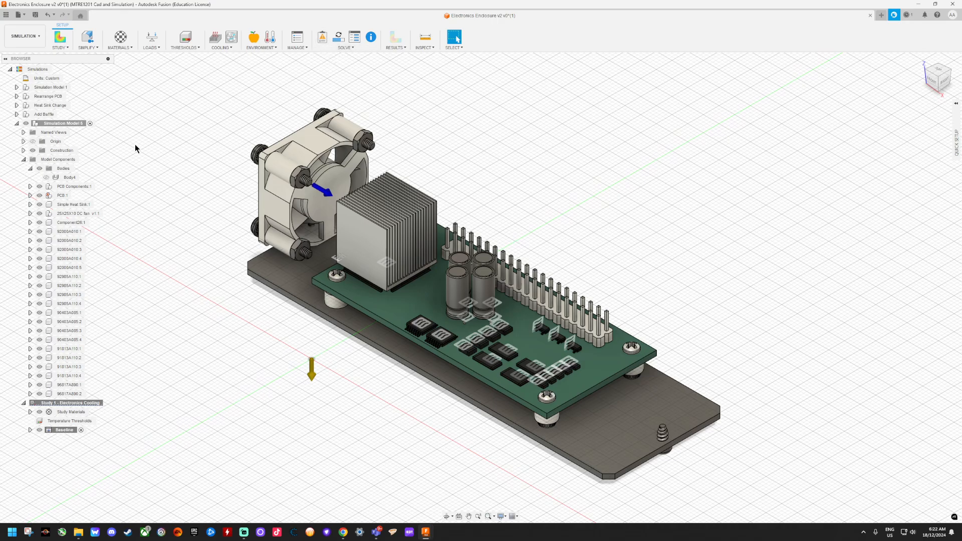
Show the enclosure cover body Body4 again and run the pre-check on the electronics cooling study setup
left_click(47, 177)
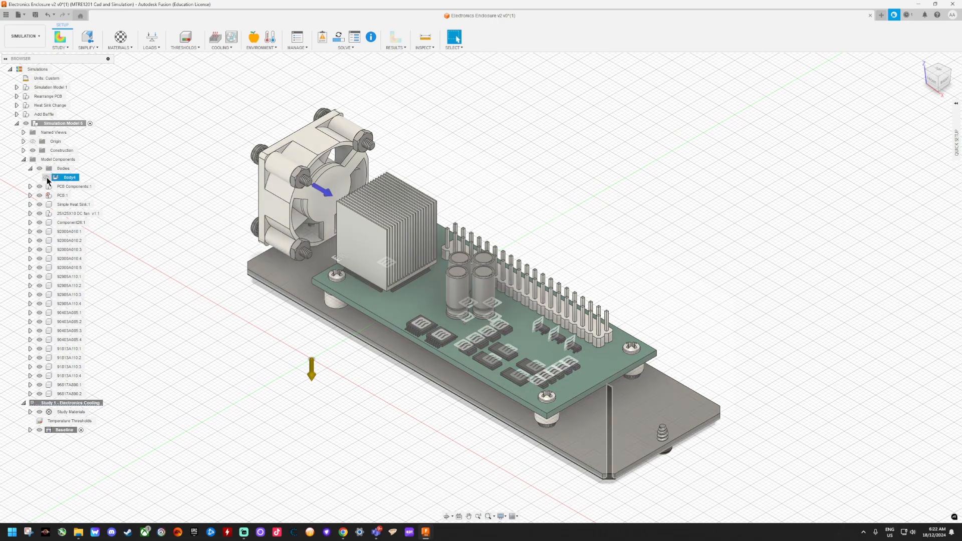
left_click(47, 178)
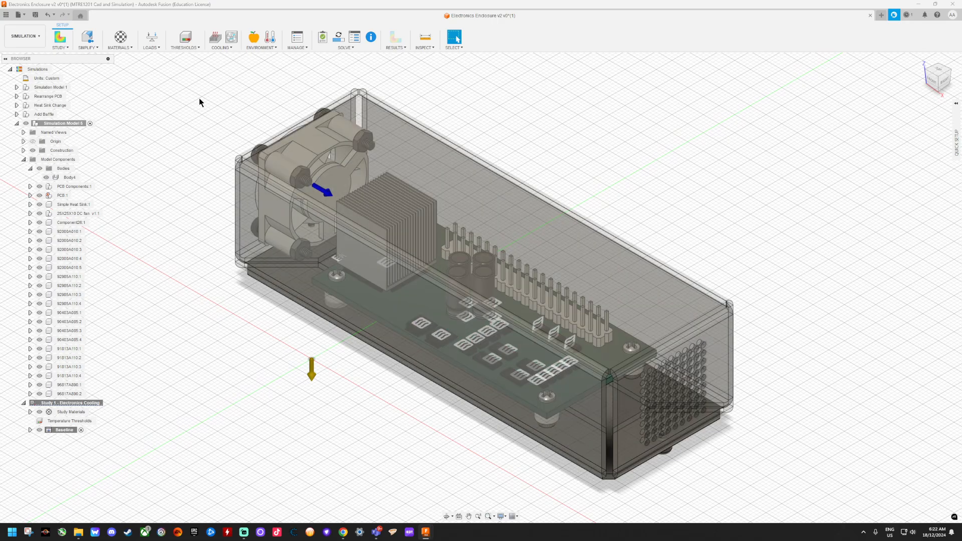
left_click(321, 38)
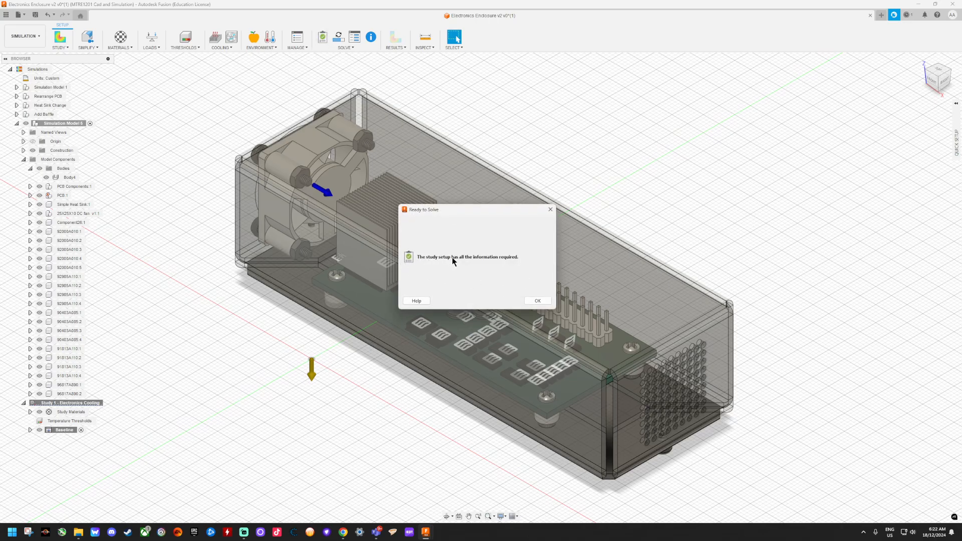
left_click(538, 301)
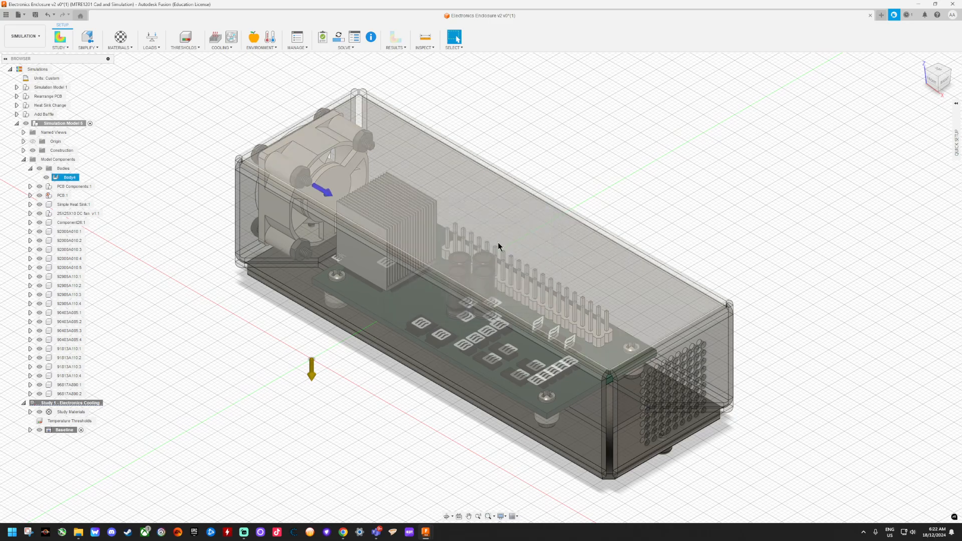
Review the studies offered for solving without starting a solve, and switch to the Electronics Enclosure v2 v3 design window
left_click(343, 42)
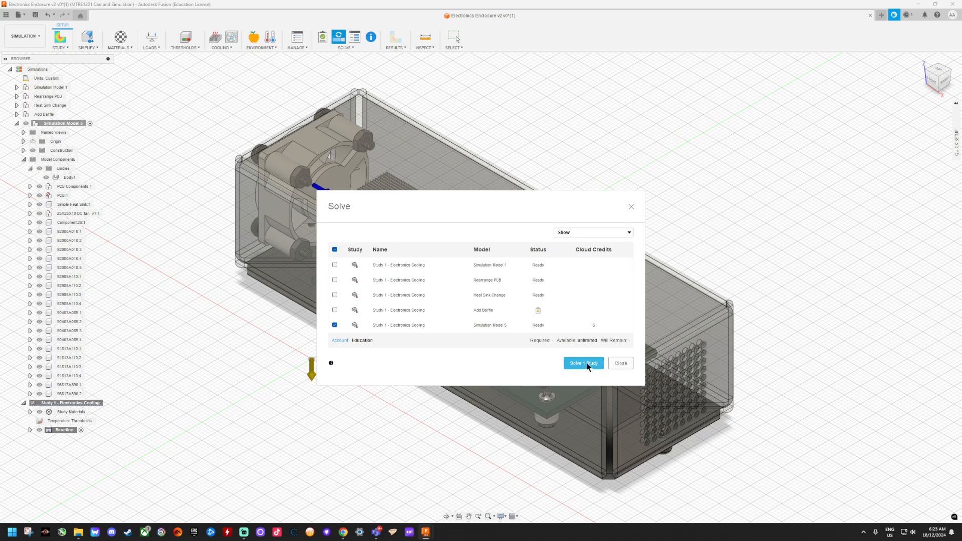
left_click(620, 364)
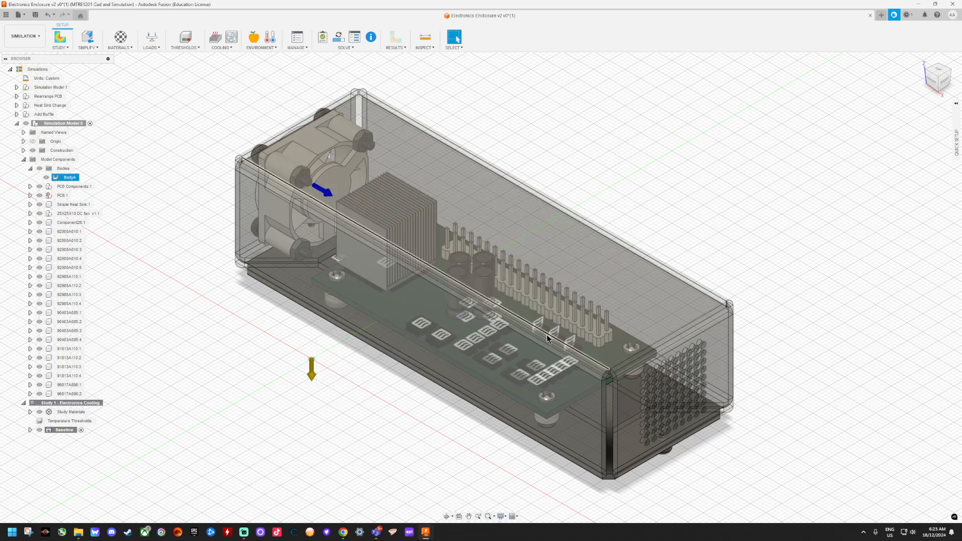
mouse_move(431, 533)
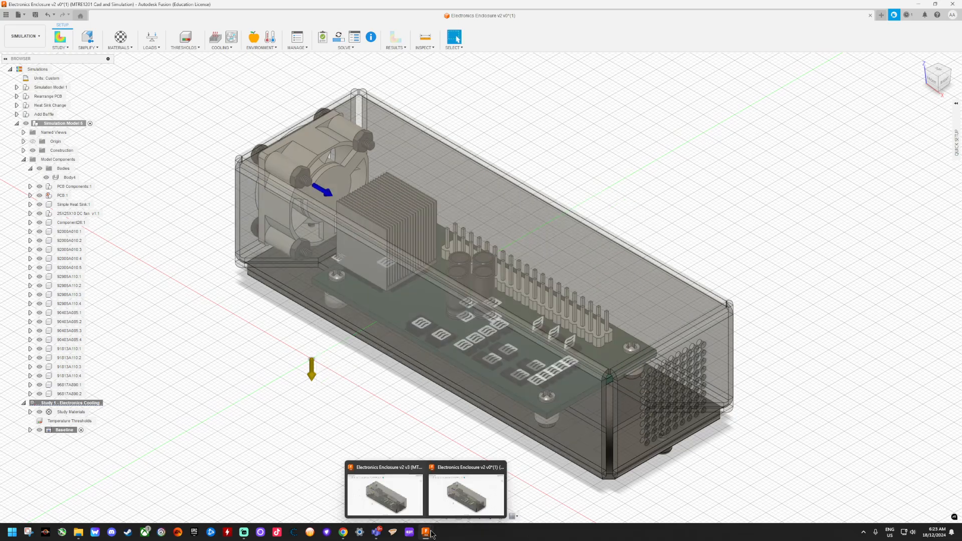
left_click(392, 492)
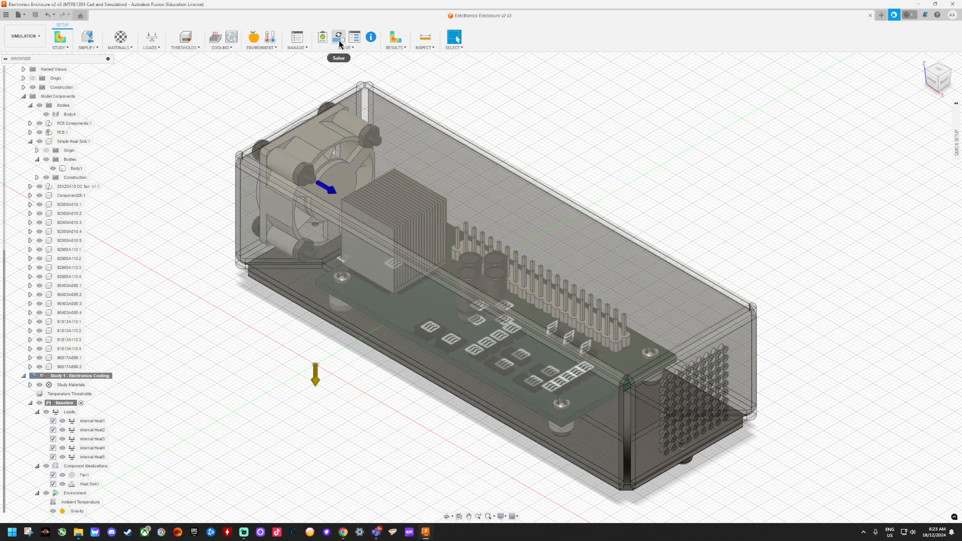
Check the solve progress of Study 1 - Electronics Cooling in the simulation job status, including its expanded sending and solving stages
left_click(355, 39)
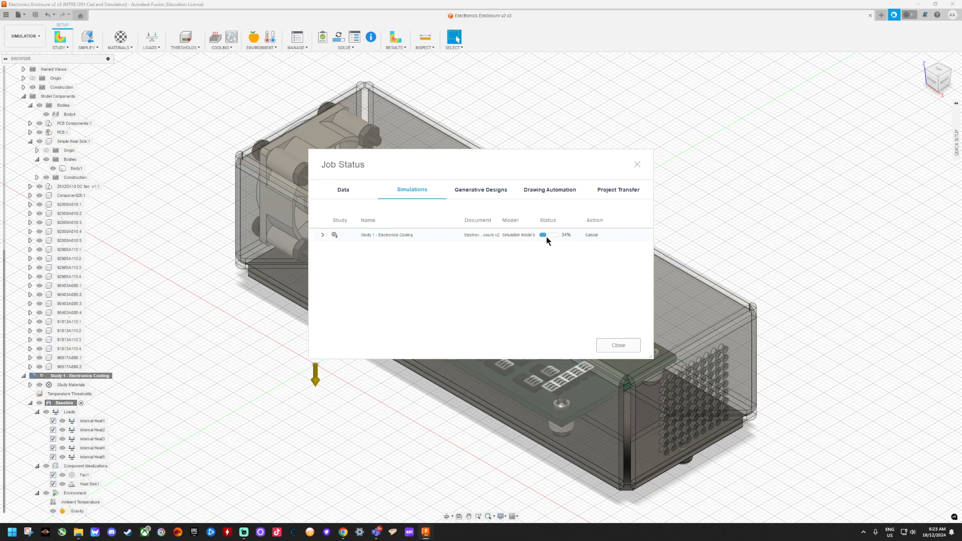
mouse_move(547, 236)
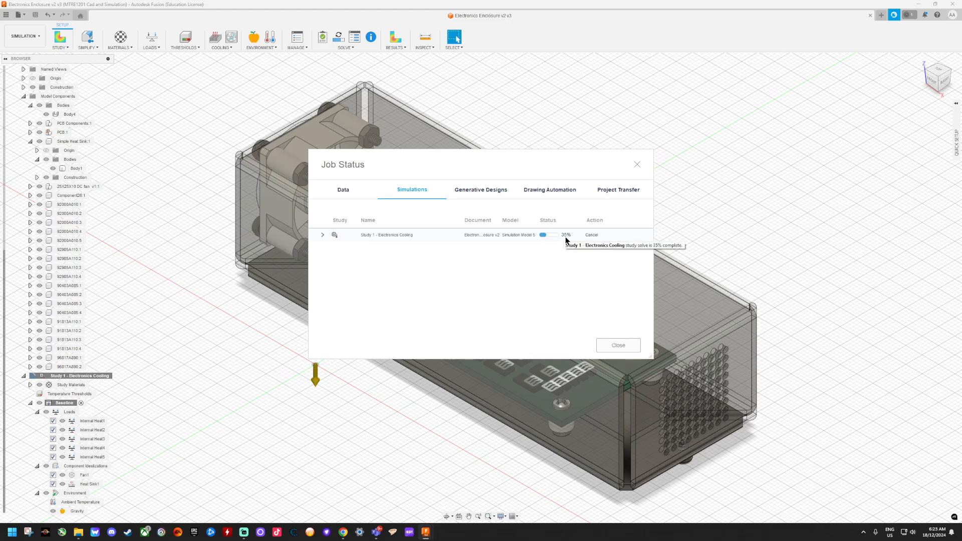
left_click(618, 345)
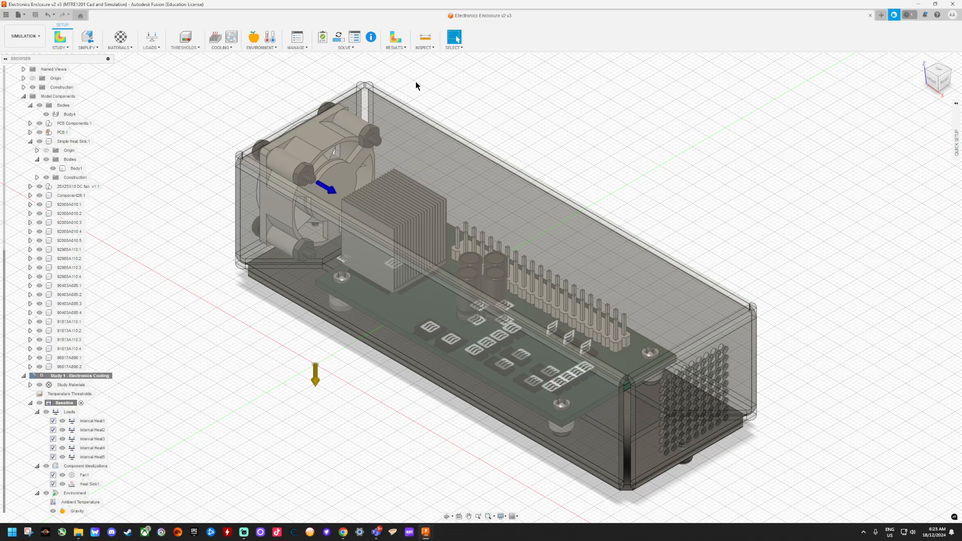
left_click(353, 39)
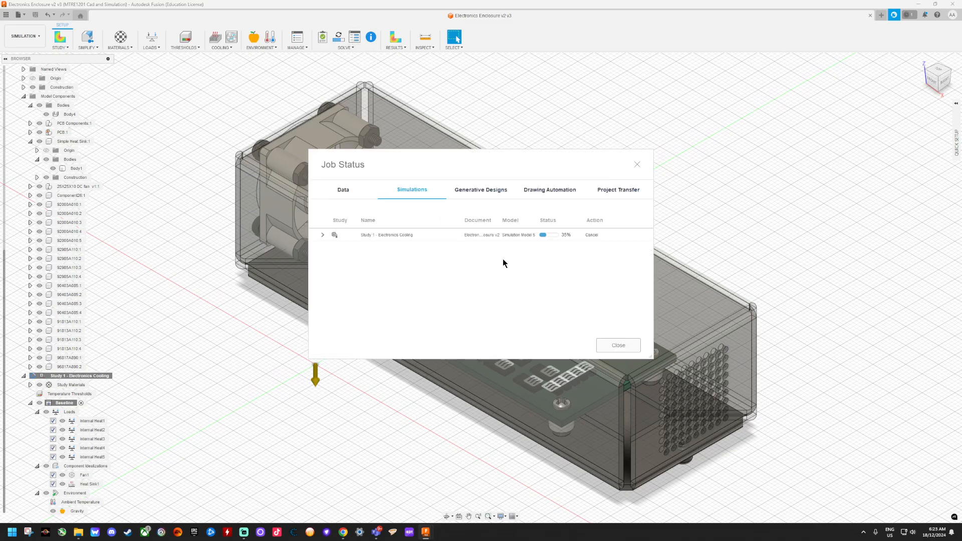
left_click(322, 235)
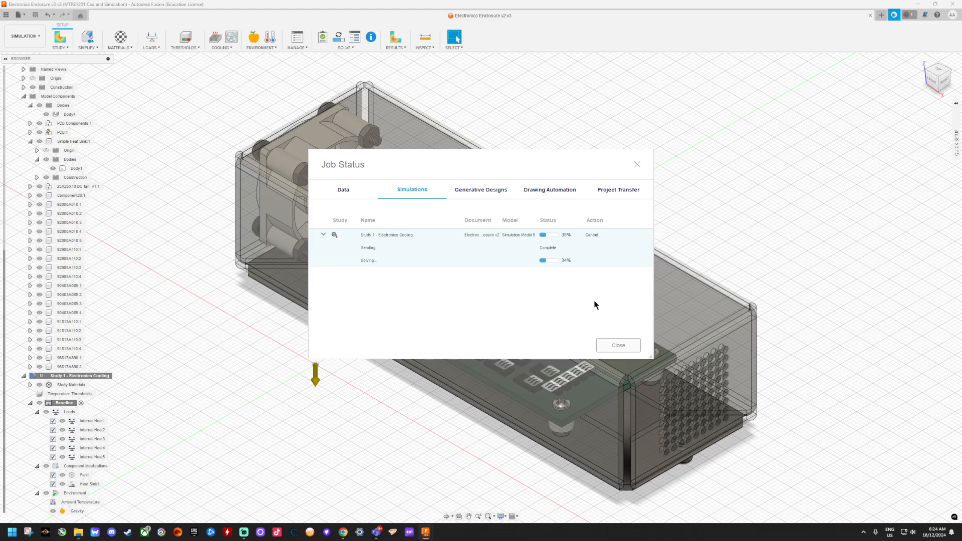
left_click(617, 346)
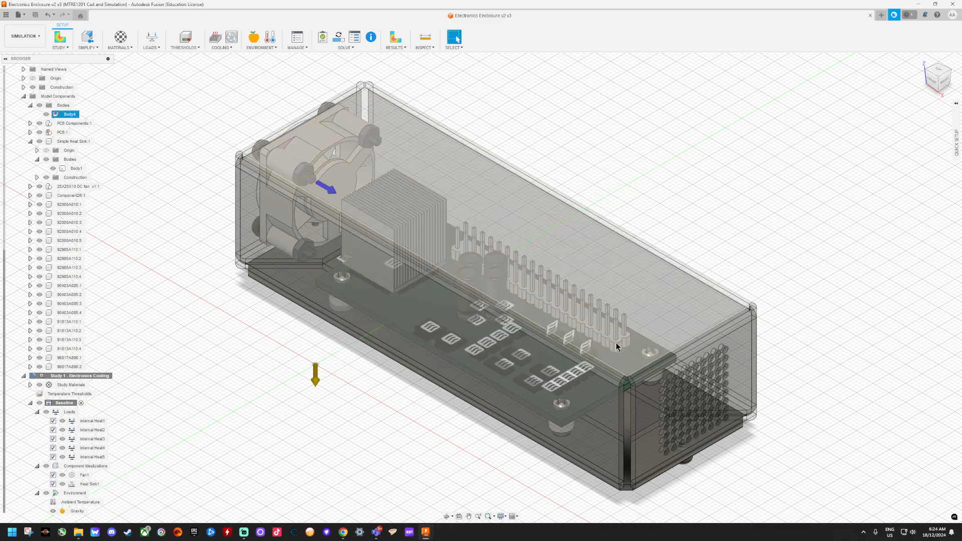